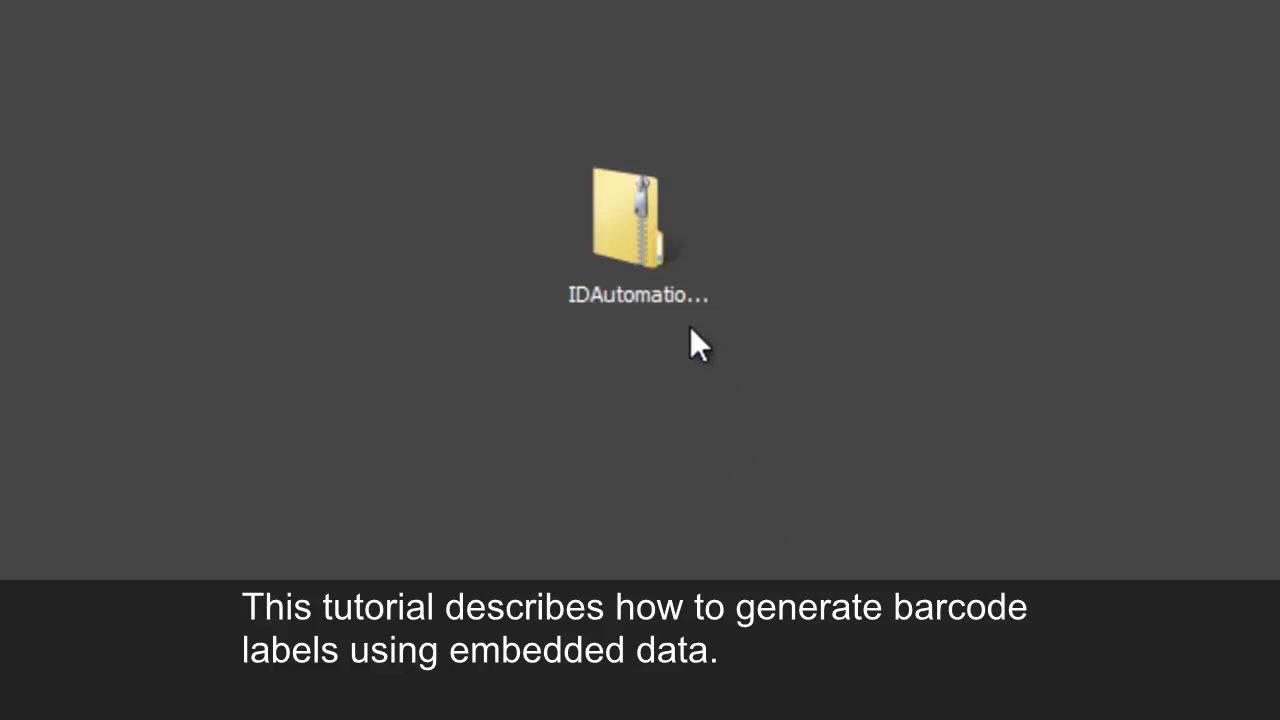
# - Extract all files from IDAutomation_BarcodeLabelSoftwarePro.zip on the desktop into the suggested folder
pyautogui.click(627, 204)
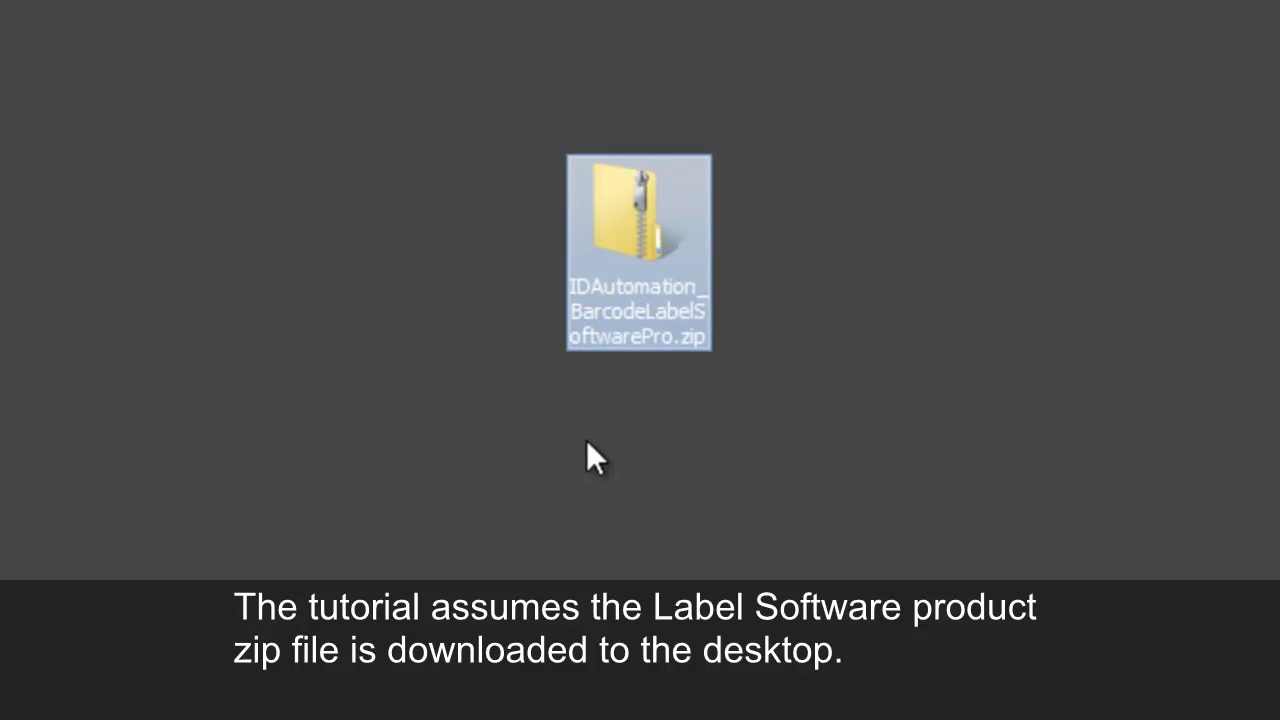
pyautogui.rightClick(622, 203)
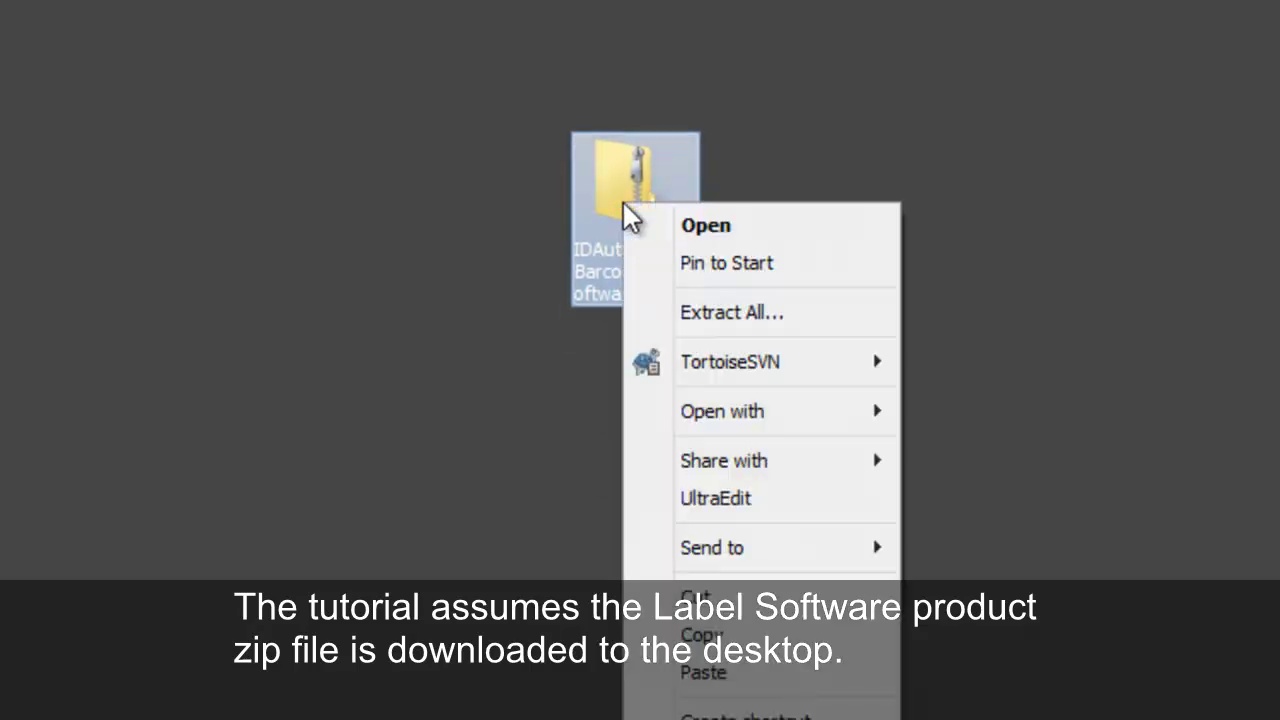
pyautogui.click(697, 317)
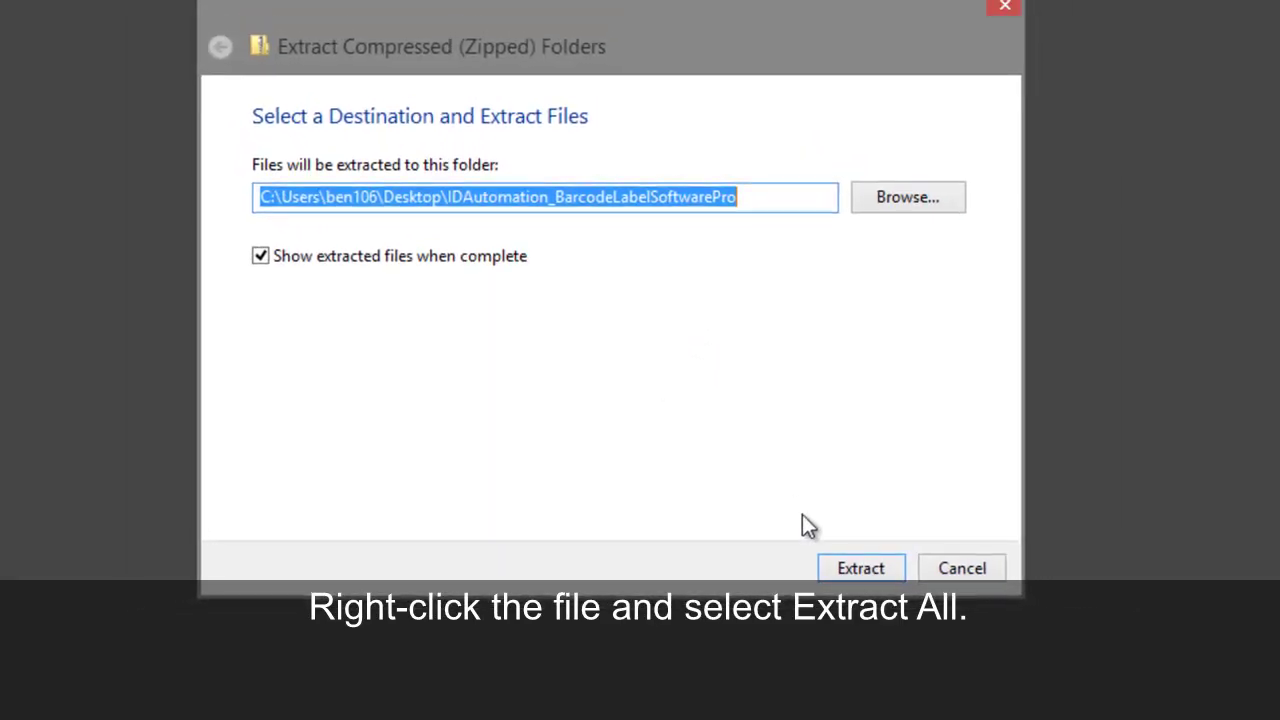
pyautogui.click(859, 562)
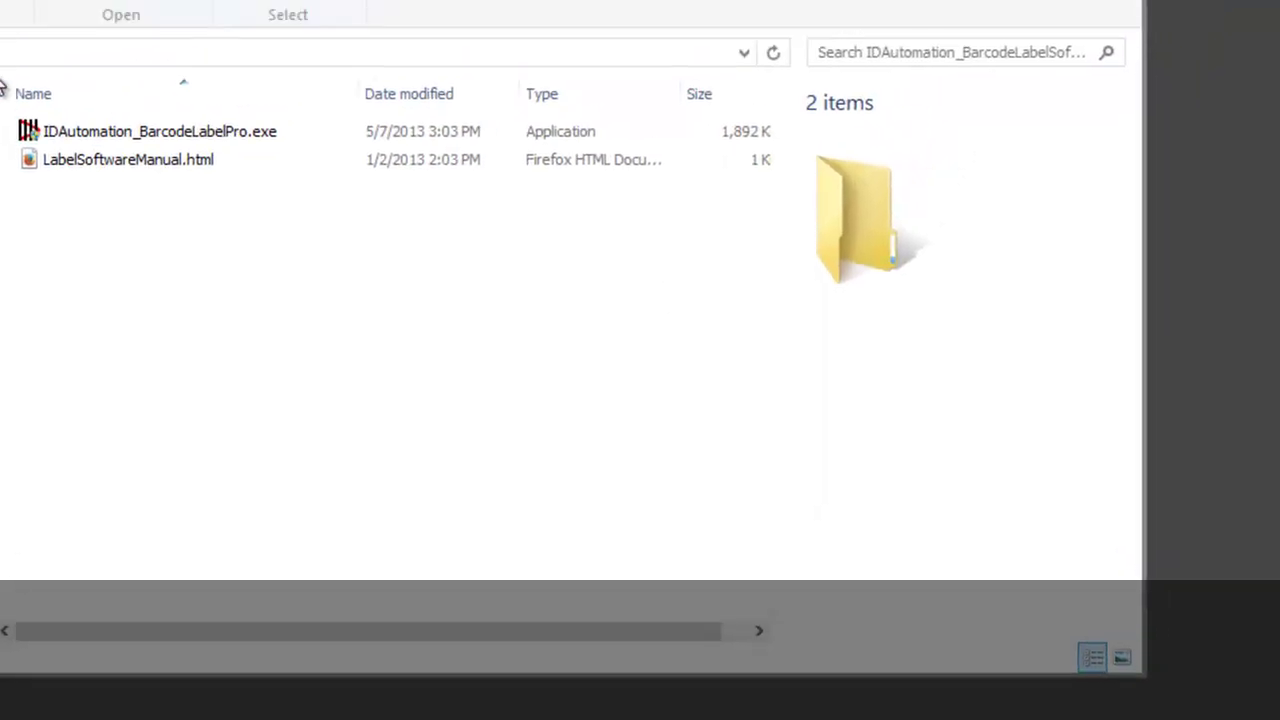
# - Run the IDAutomation_BarcodeLabelPro.exe installer, accept the licence agreement and install Label Software Pro in the default directory
pyautogui.doubleClick(143, 141)
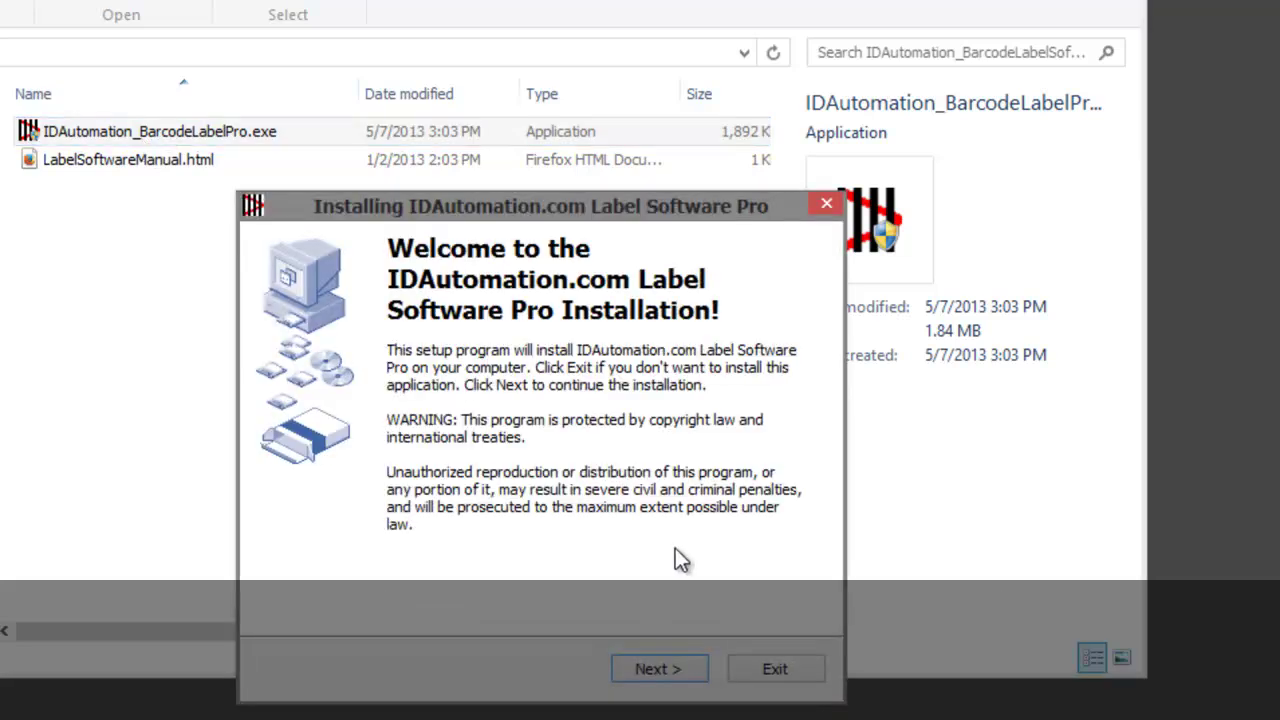
pyautogui.click(650, 670)
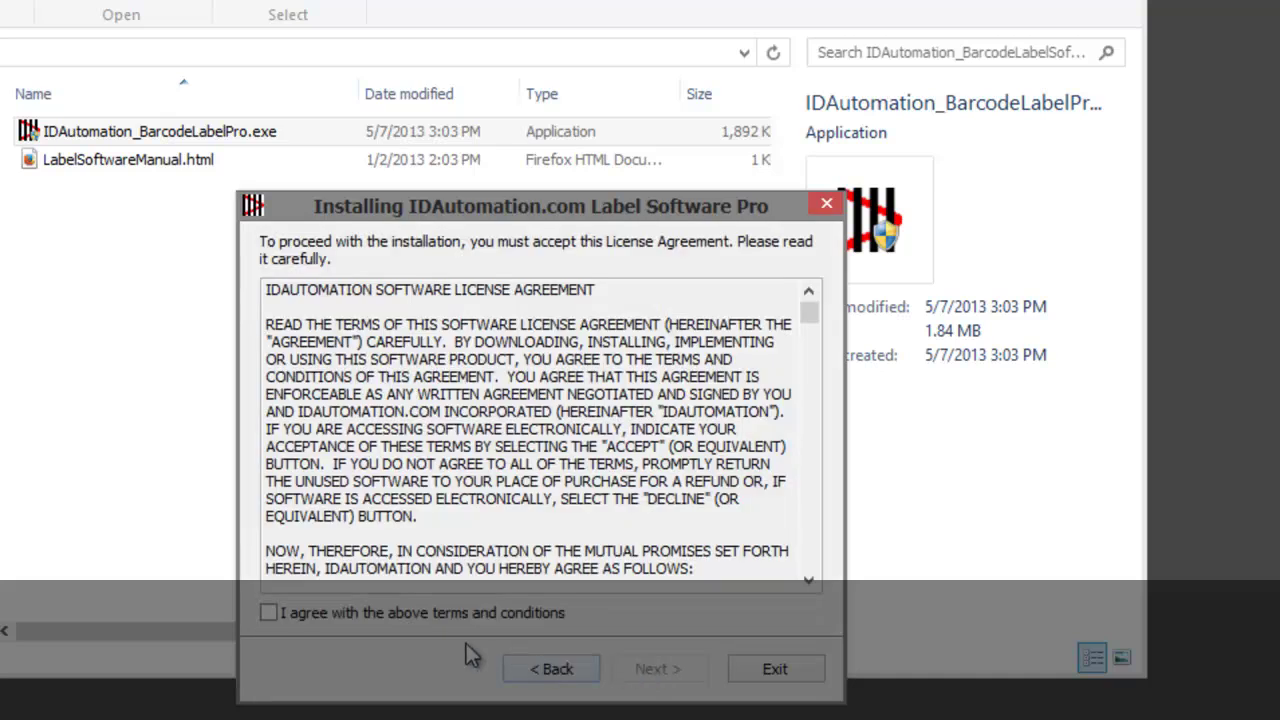
pyautogui.click(268, 613)
pyautogui.click(658, 670)
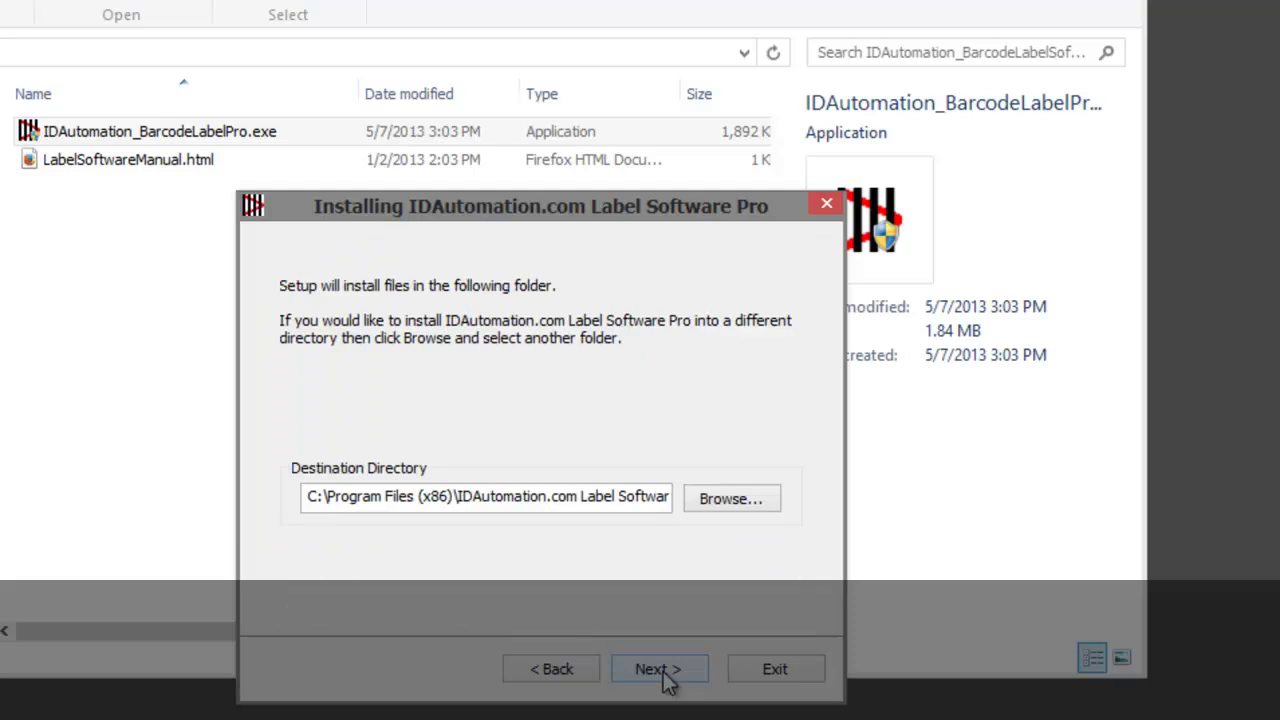
pyautogui.click(663, 672)
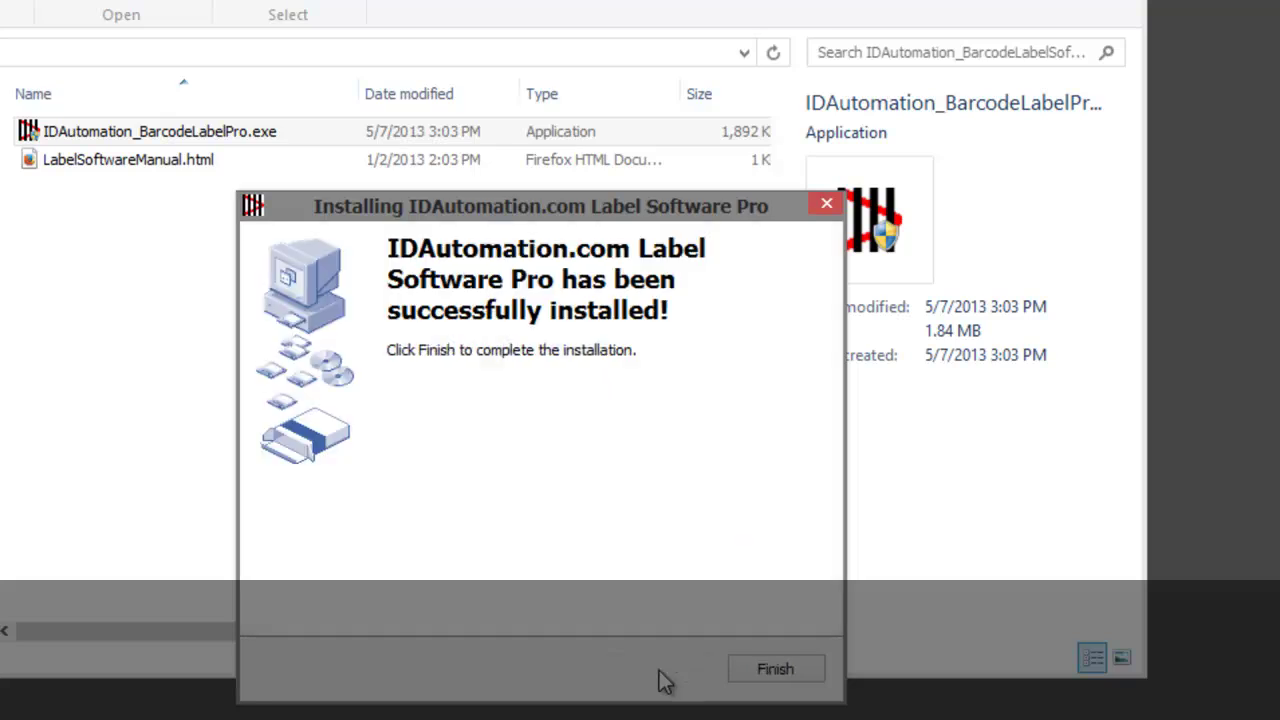
pyautogui.click(777, 680)
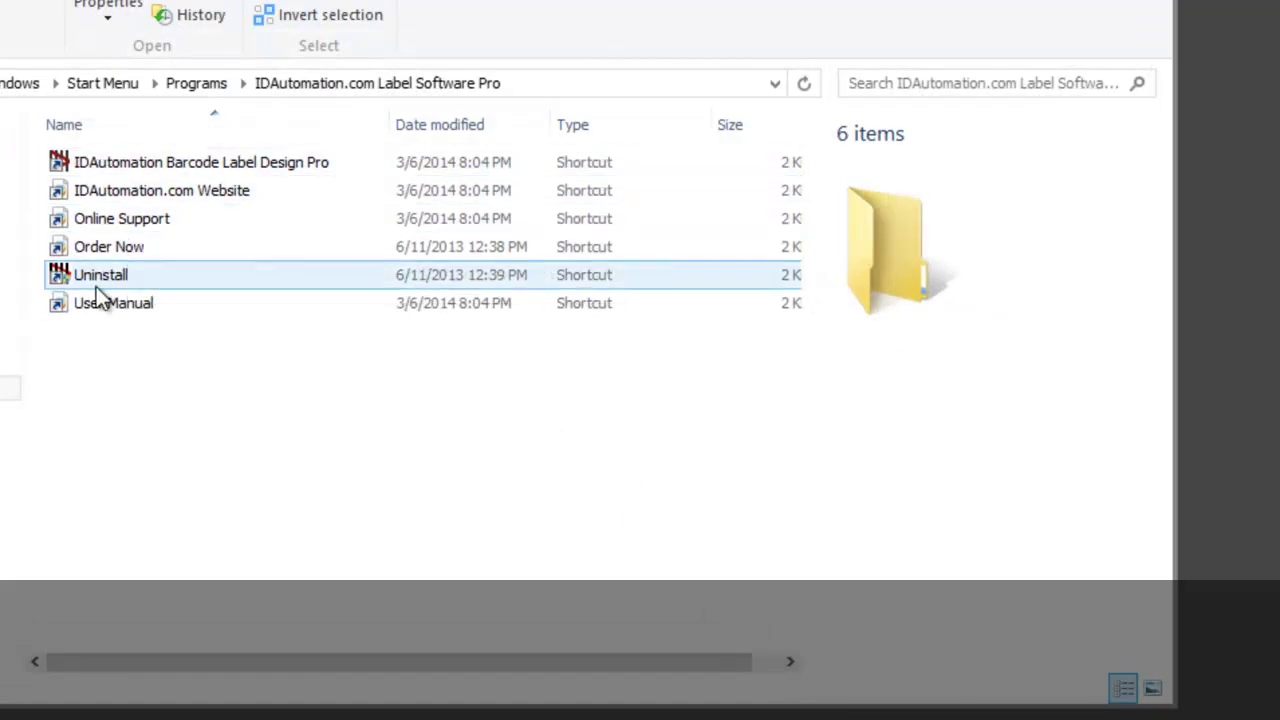
# - Launch IDAutomation Barcode Label Design Pro and start creating a new label
pyautogui.click(119, 166)
pyautogui.doubleClick(119, 166)
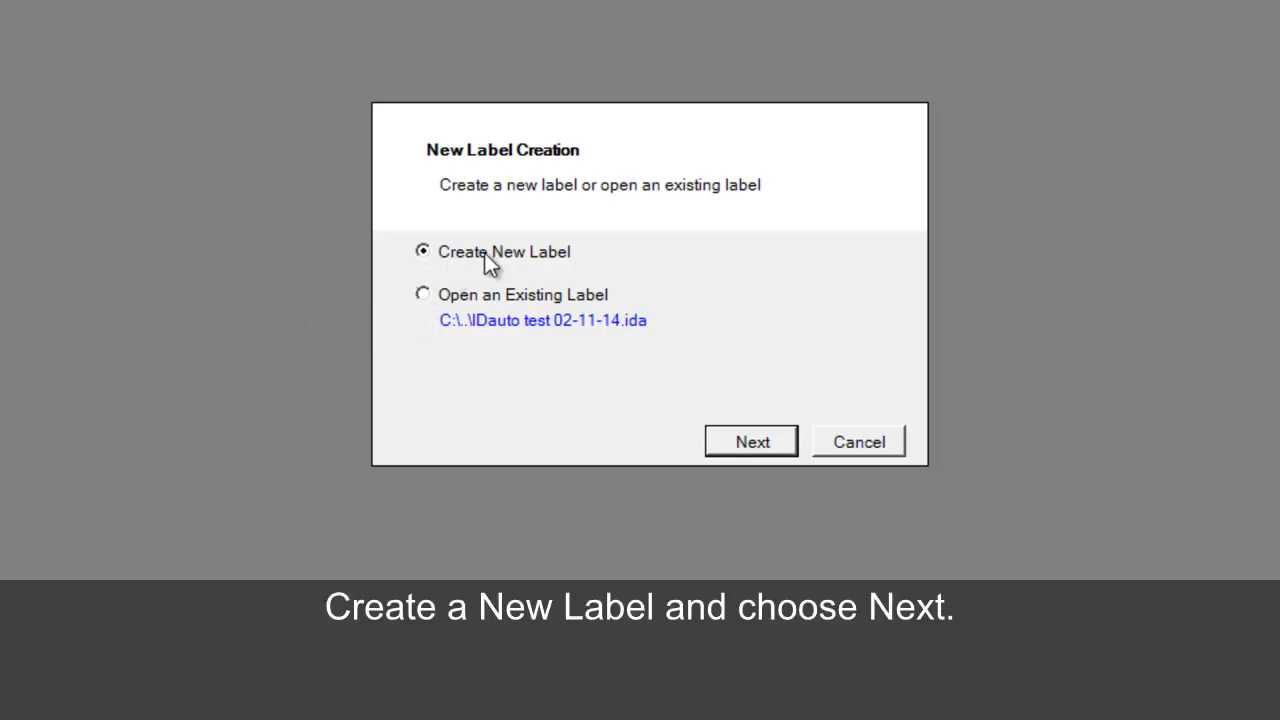
pyautogui.click(755, 443)
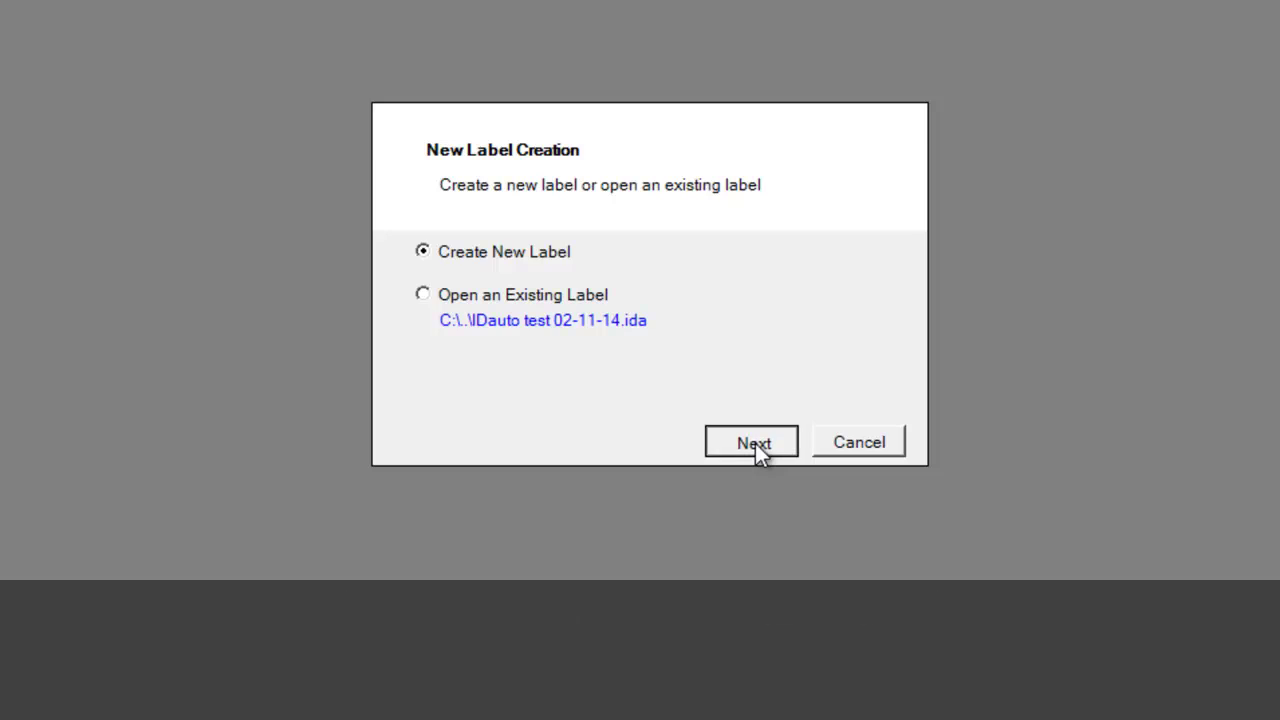
# - Choose the Brother HL-2070N series printer and the Define Custom Label Stock option, keeping inches as the units
pyautogui.click(894, 227)
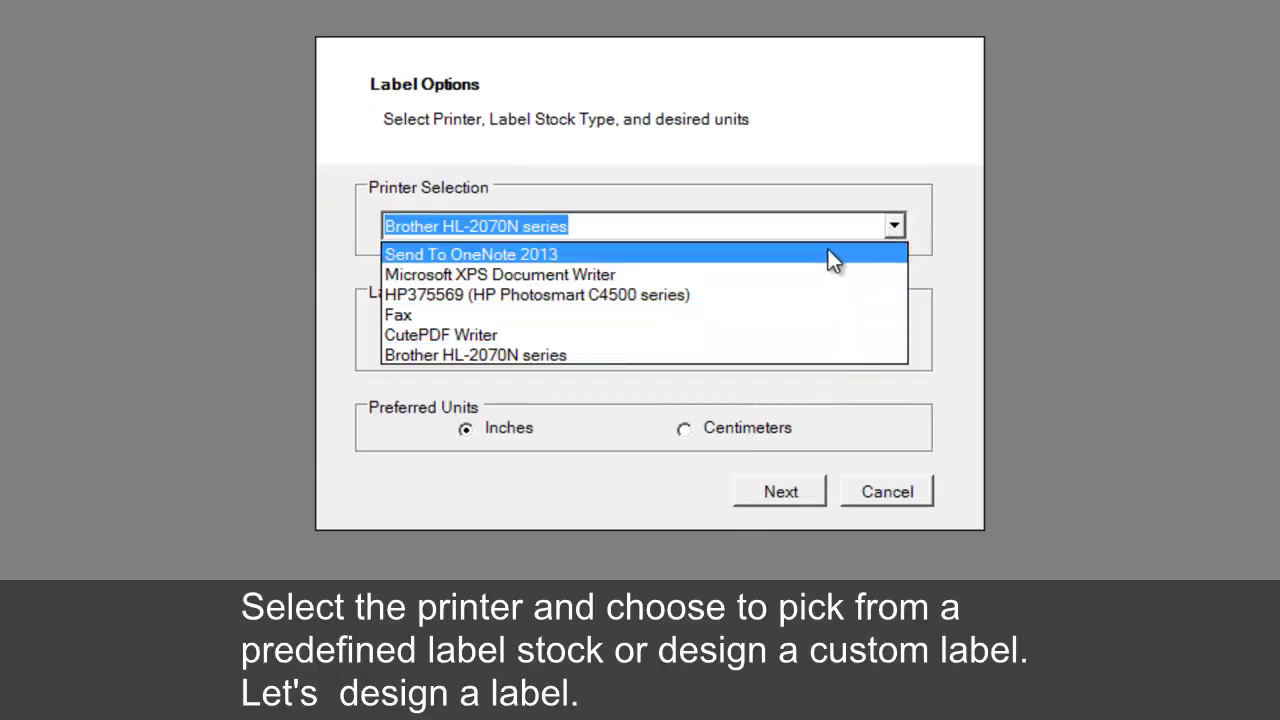
pyautogui.click(815, 354)
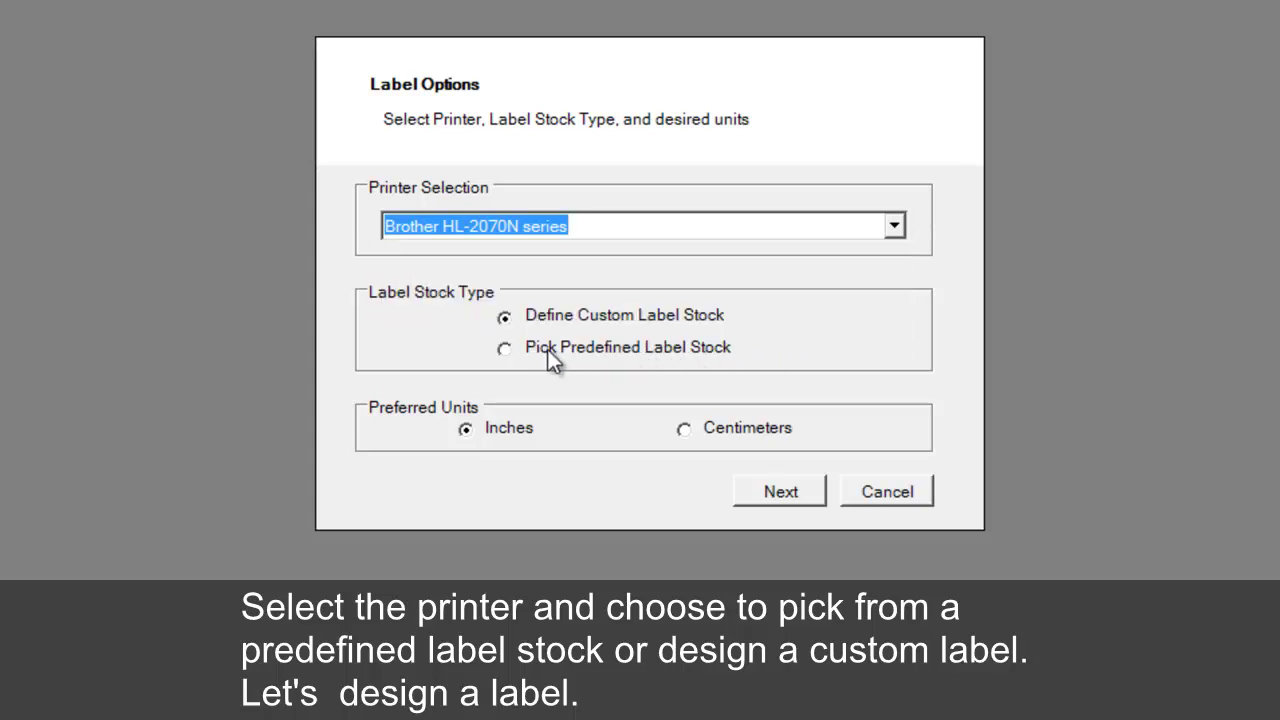
pyautogui.click(505, 349)
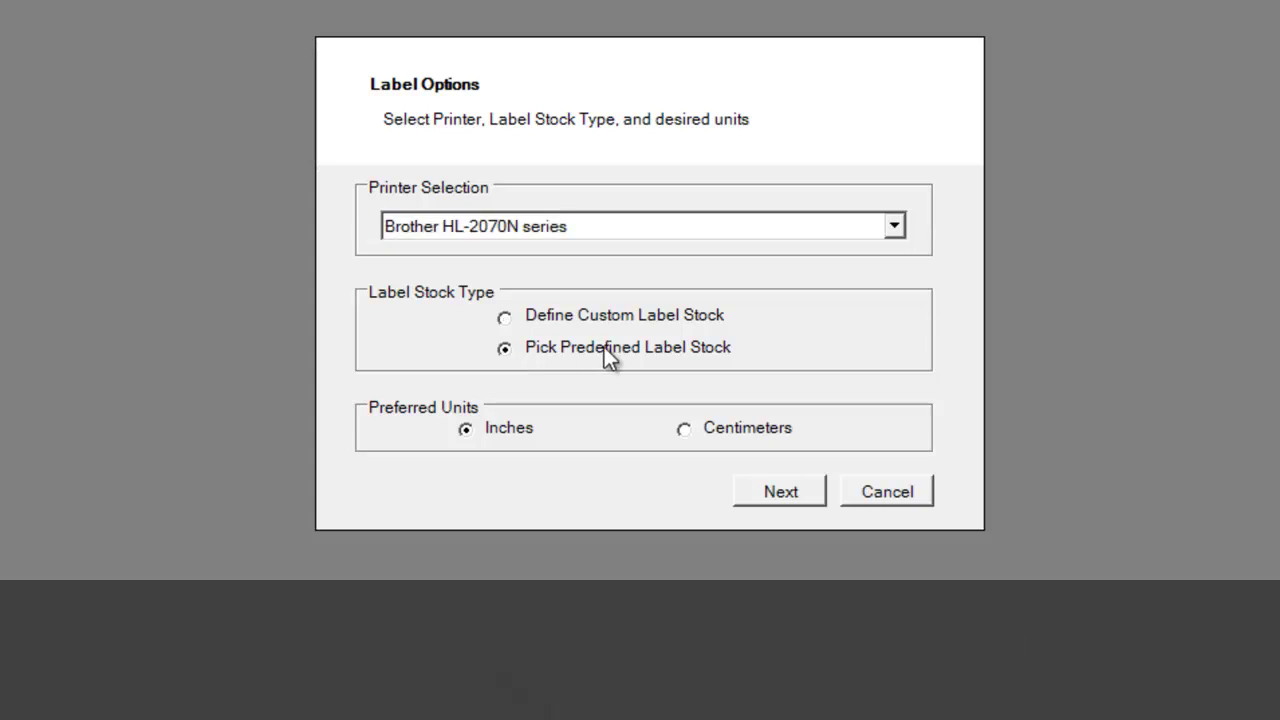
pyautogui.click(505, 318)
pyautogui.click(772, 491)
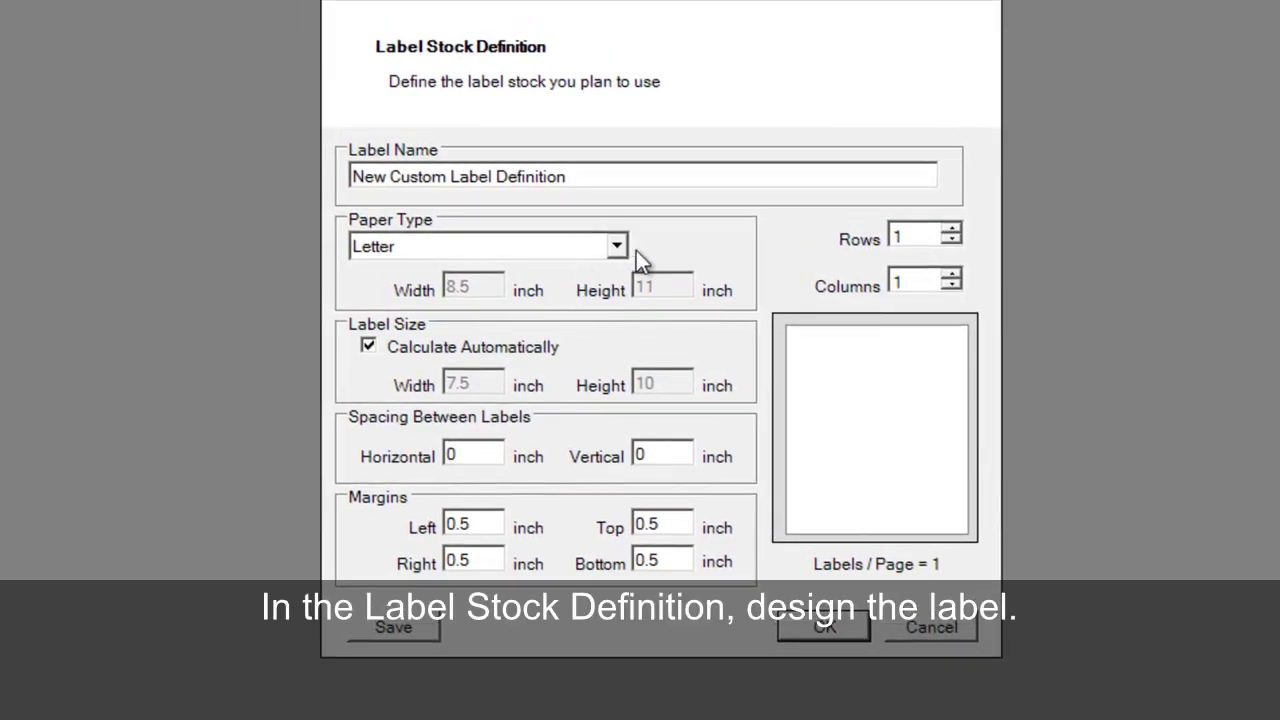
# - Define the custom letter-size label stock with 4 rows and 2 columns, keeping the 0.5 inch margins
pyautogui.click(949, 276)
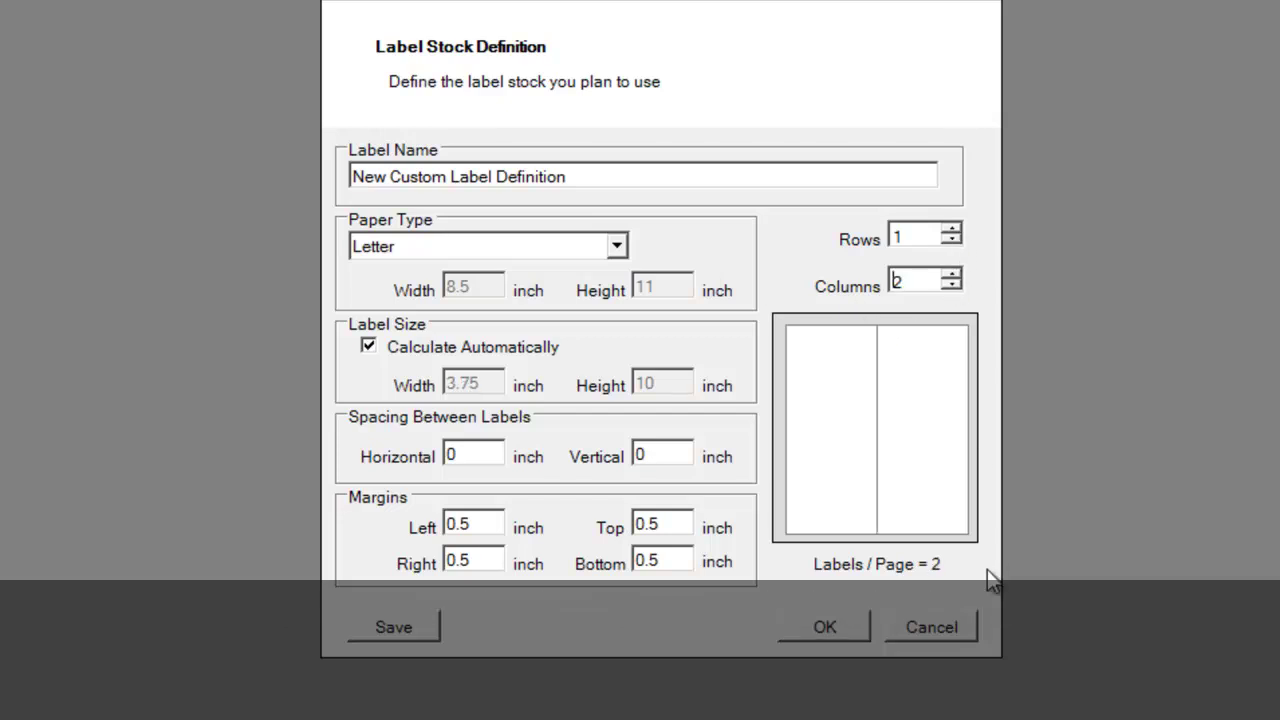
pyautogui.click(958, 230)
pyautogui.click(958, 229)
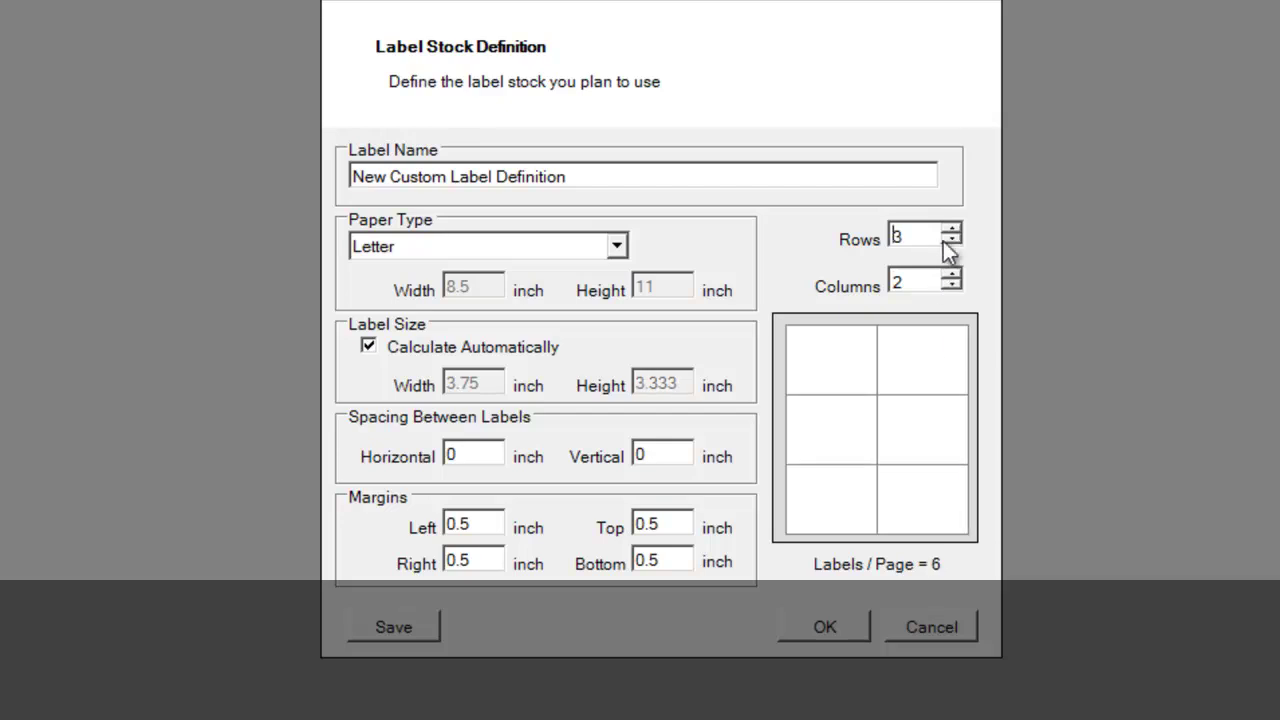
pyautogui.click(950, 230)
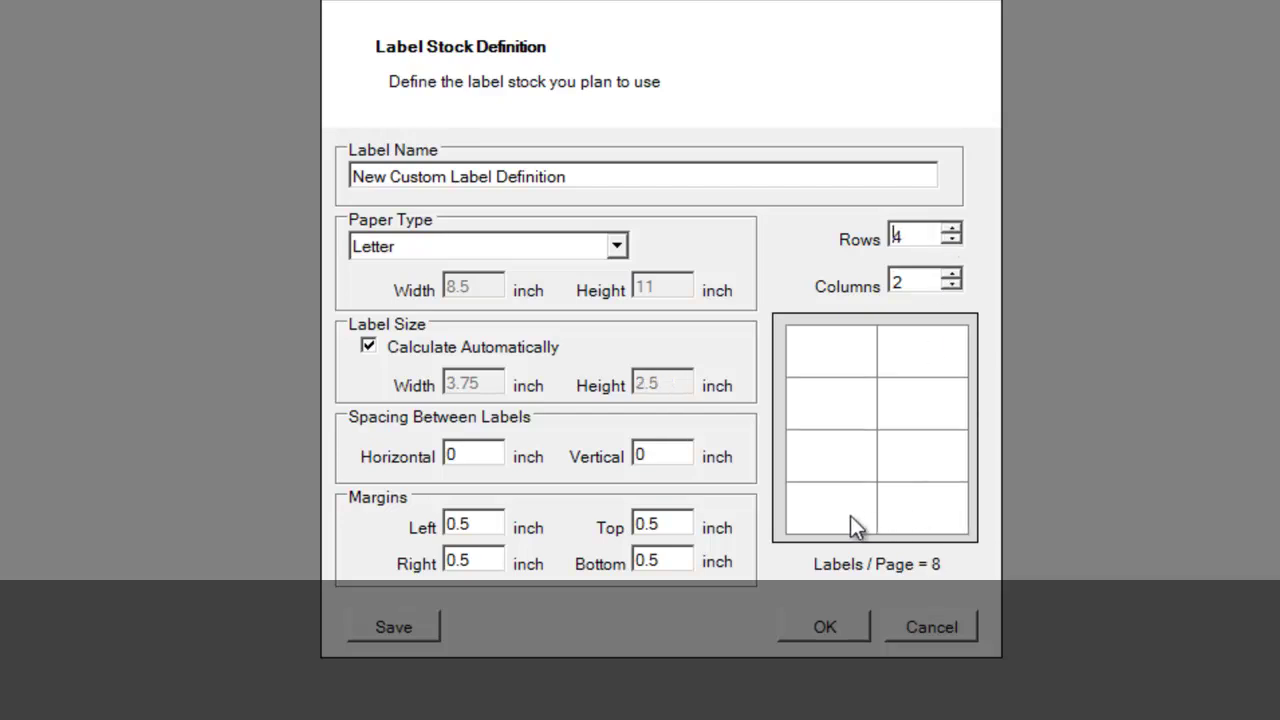
pyautogui.moveTo(486, 526); pyautogui.dragTo(361, 520)
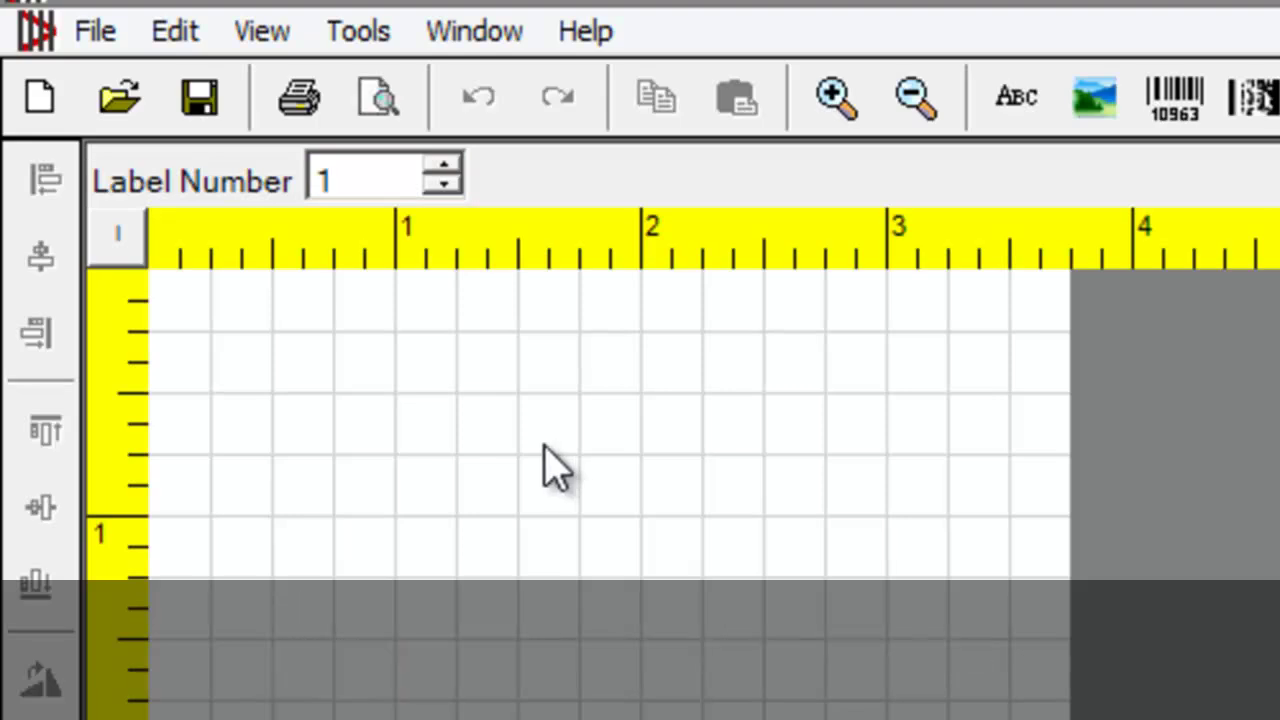
# - Create an embedded data set for the new label
pyautogui.click(364, 45)
pyautogui.moveTo(393, 165)
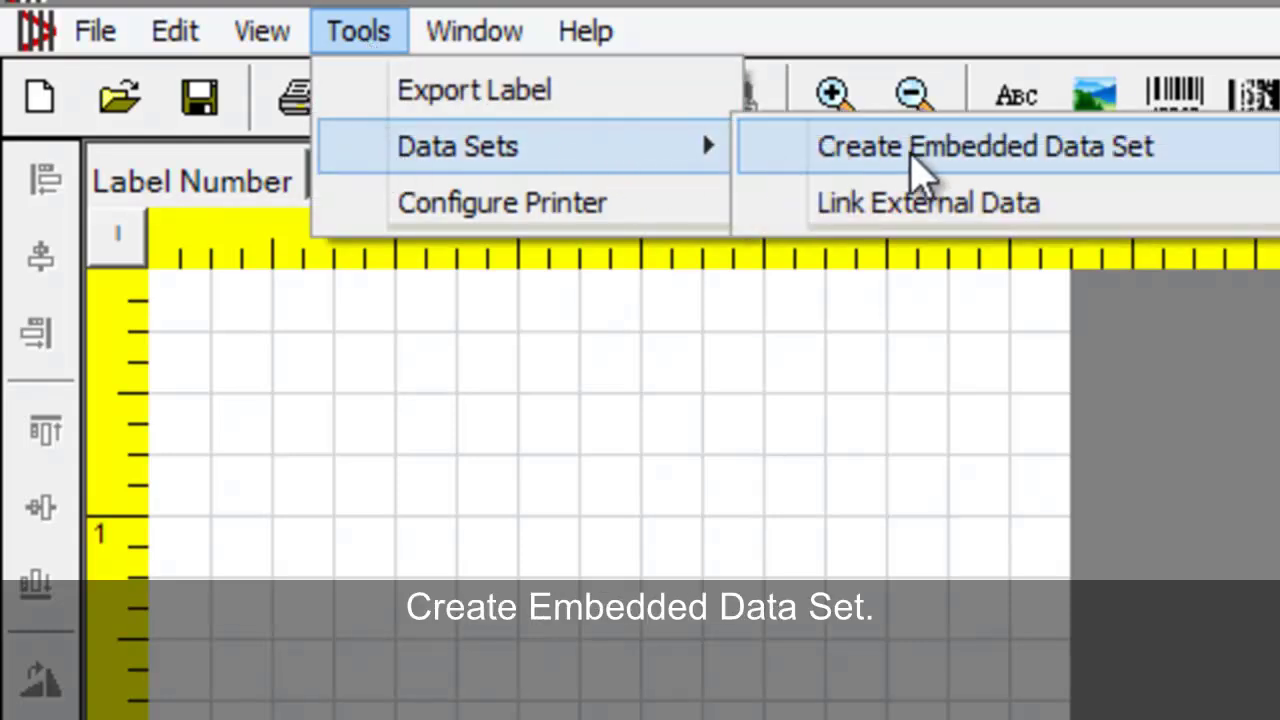
pyautogui.click(918, 172)
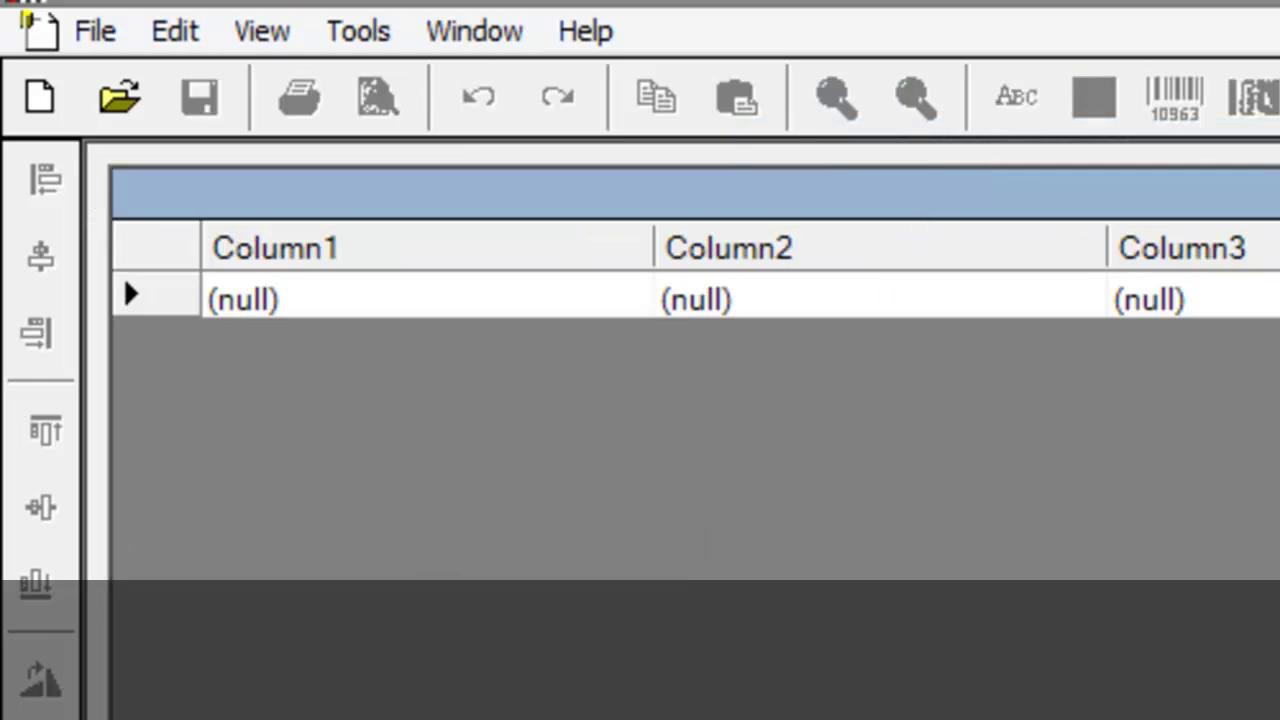
# - Rename the first column of the data set to Tools
pyautogui.rightClick(340, 253)
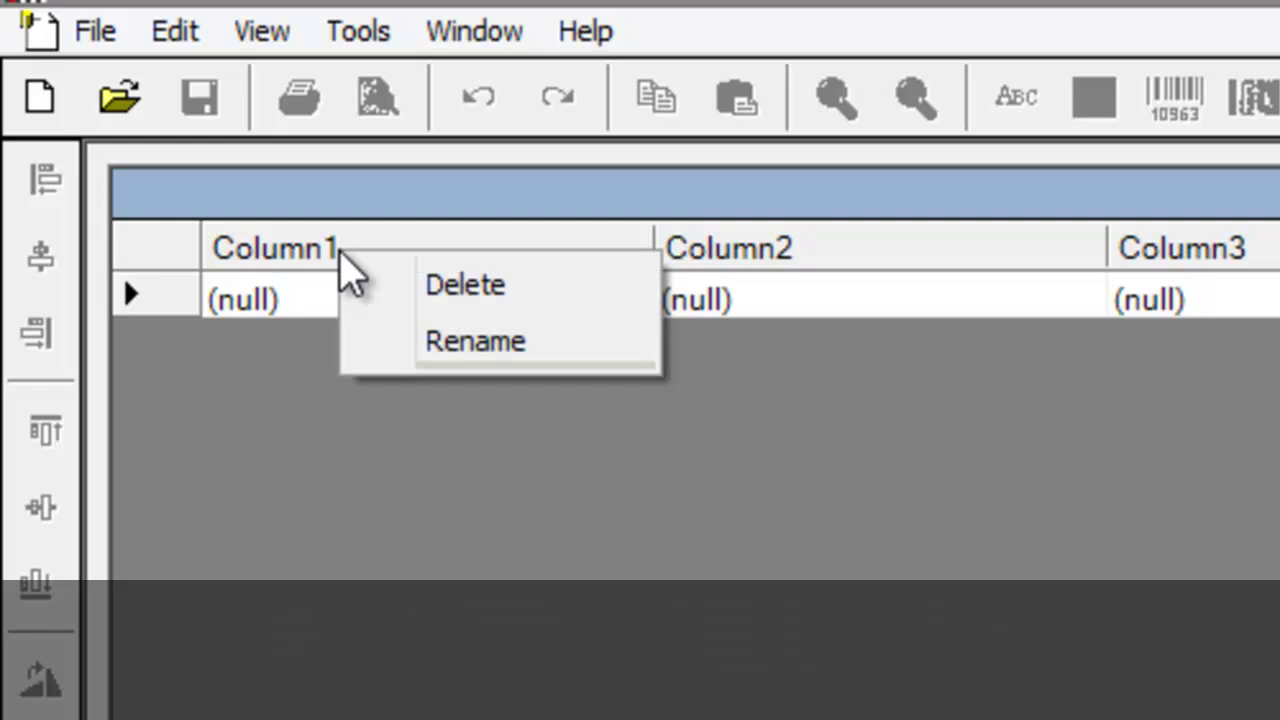
pyautogui.click(255, 600)
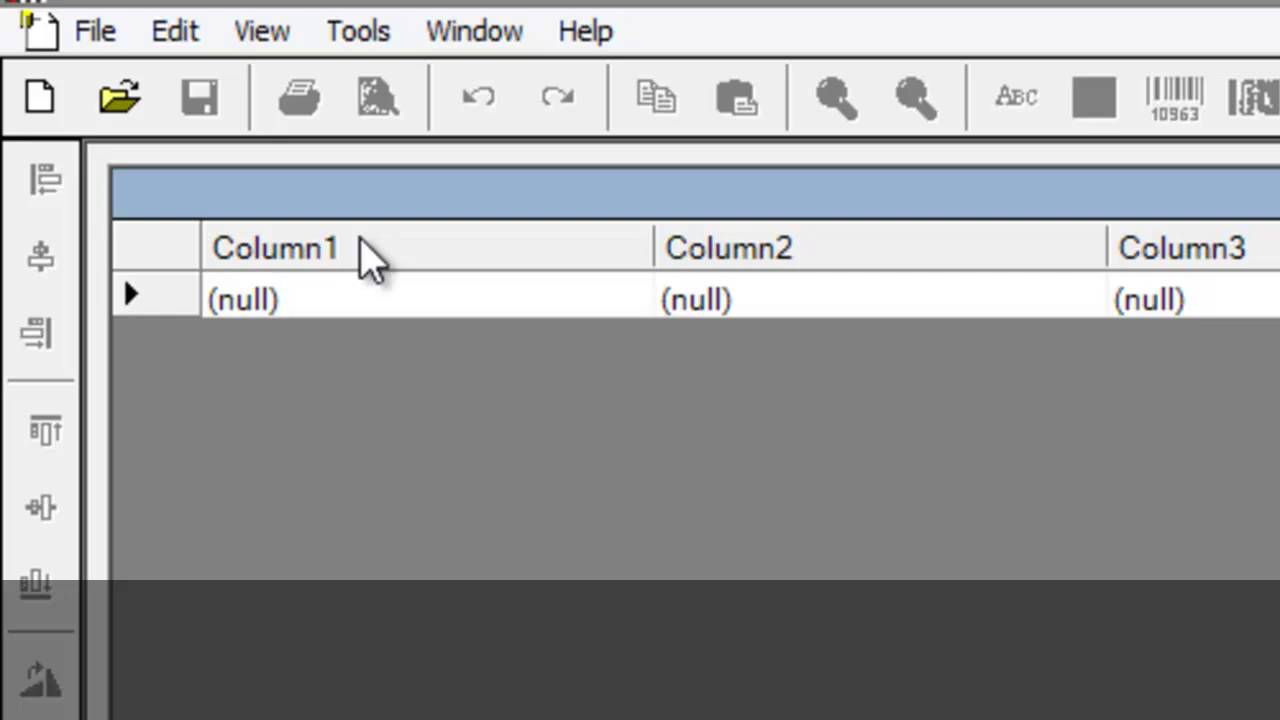
pyautogui.rightClick(362, 243)
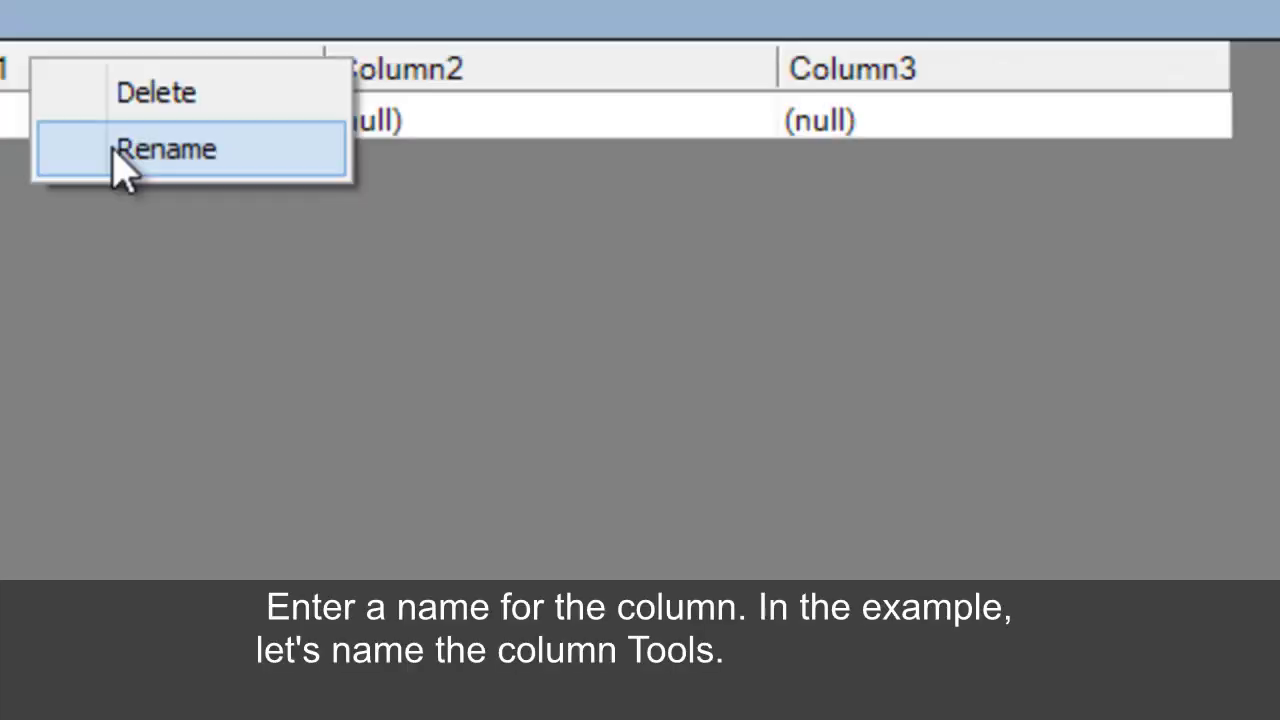
pyautogui.click(429, 343)
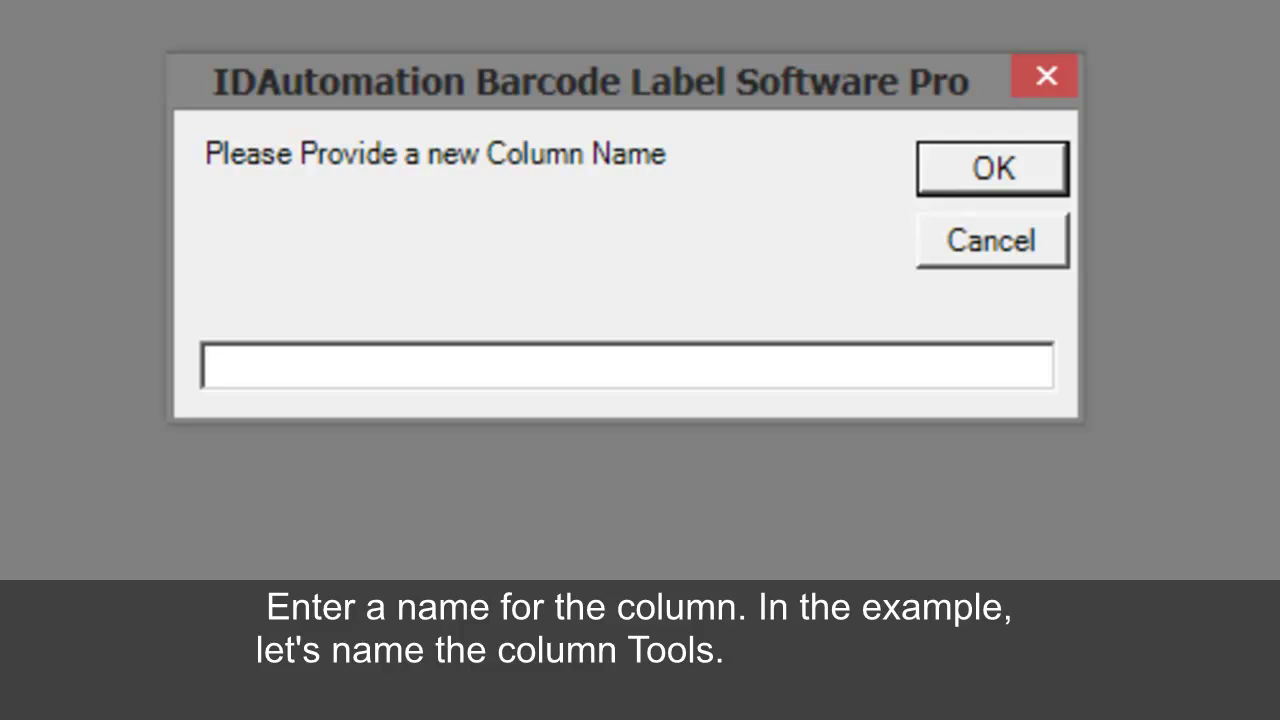
pyautogui.write('Tools')
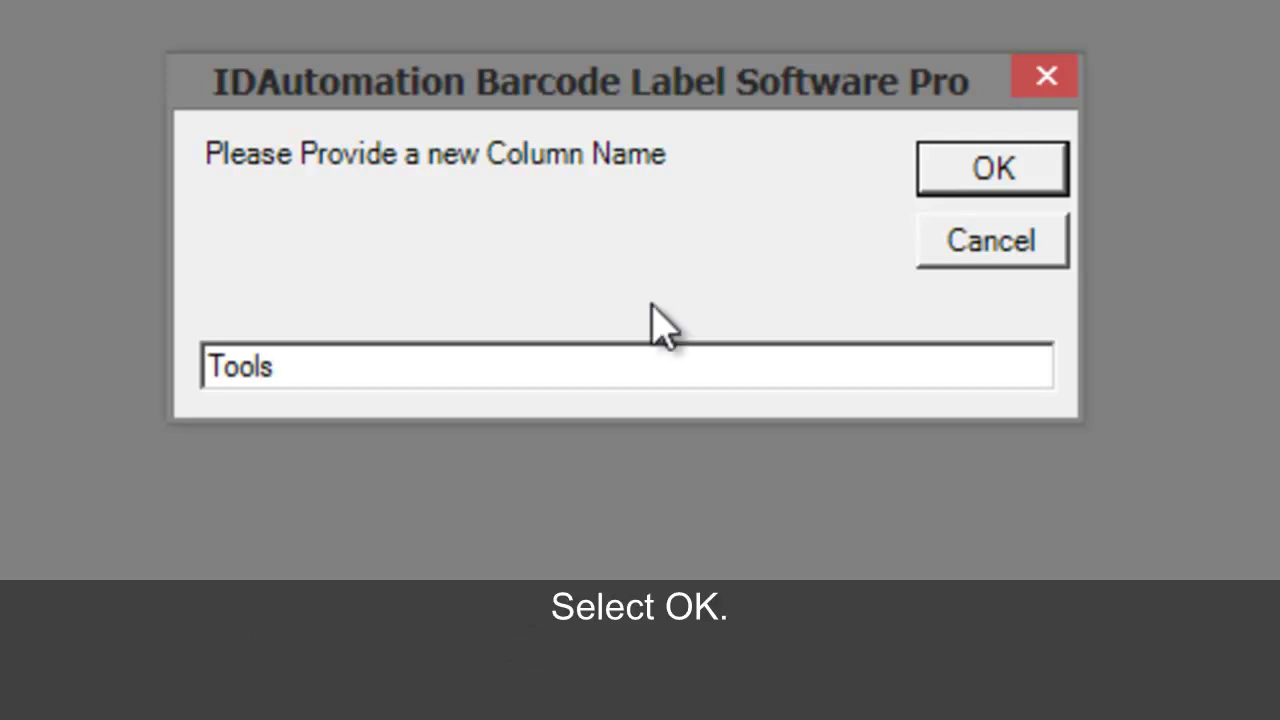
pyautogui.click(960, 190)
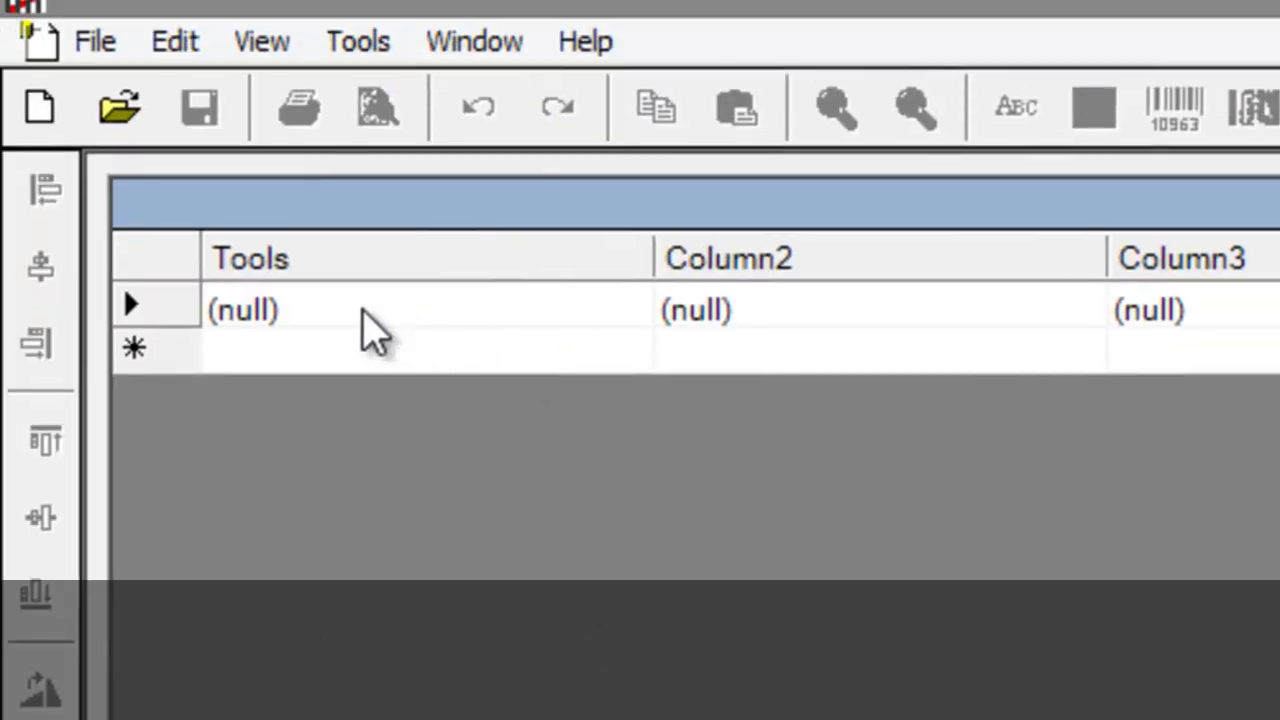
# - Enter Screwdriver, Hammer and Wrench as three consecutive rows in the Tools column
pyautogui.click(363, 312)
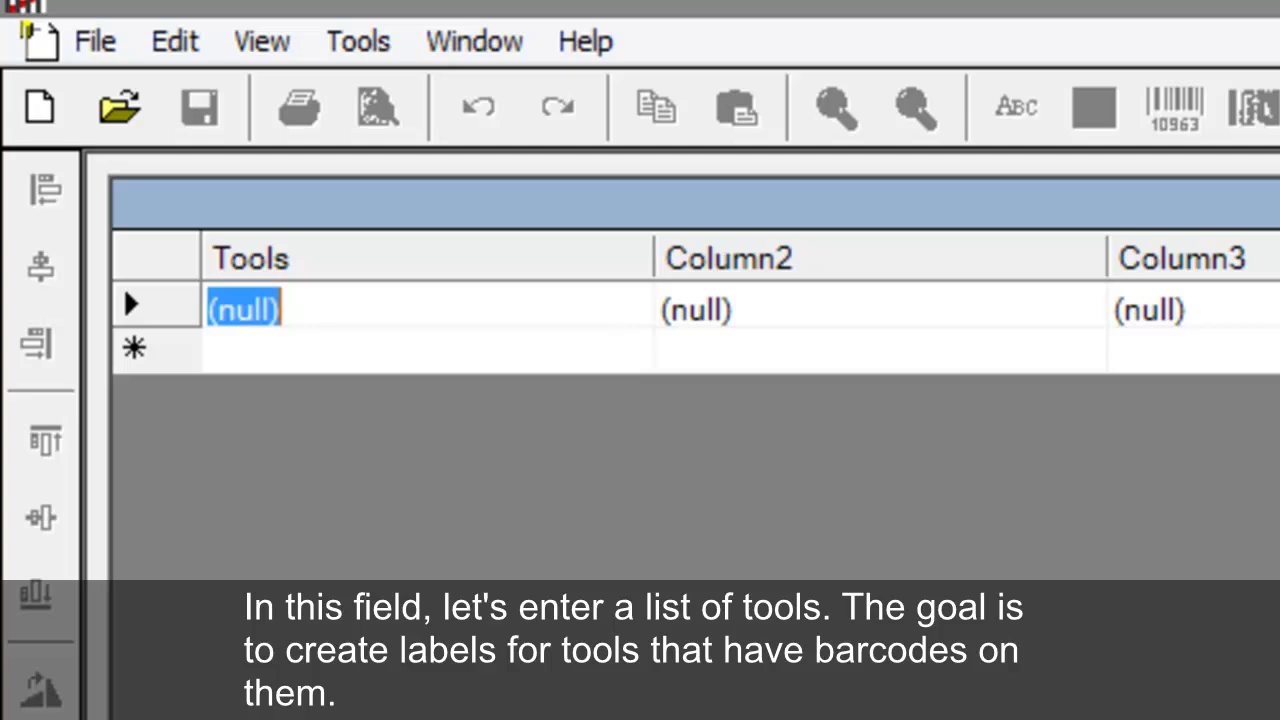
pyautogui.write('S')
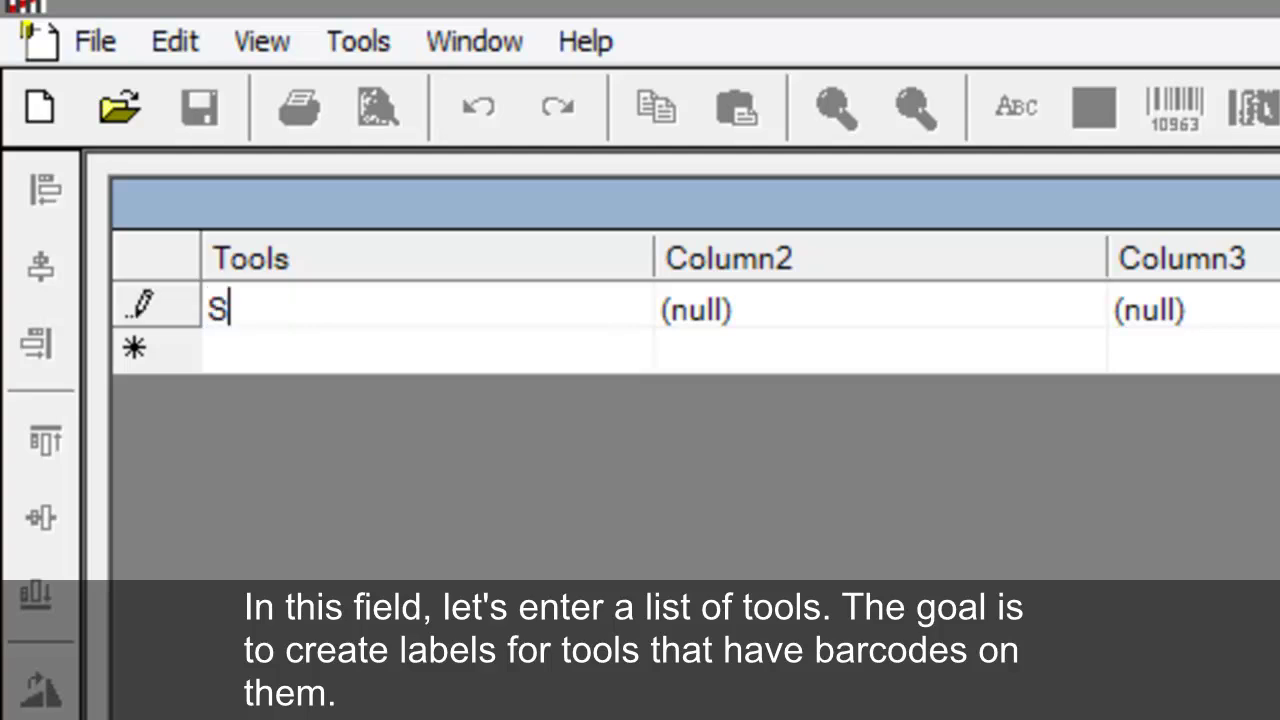
pyautogui.write('cre')
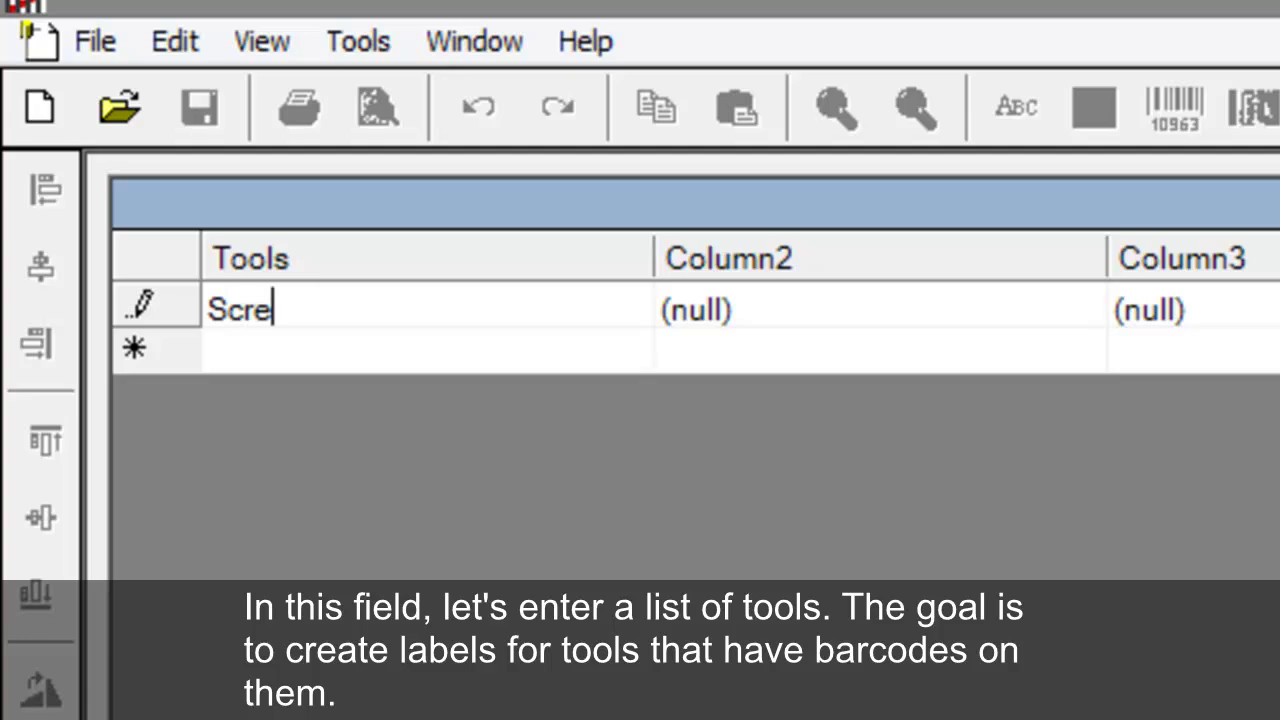
pyautogui.write('wdriver')
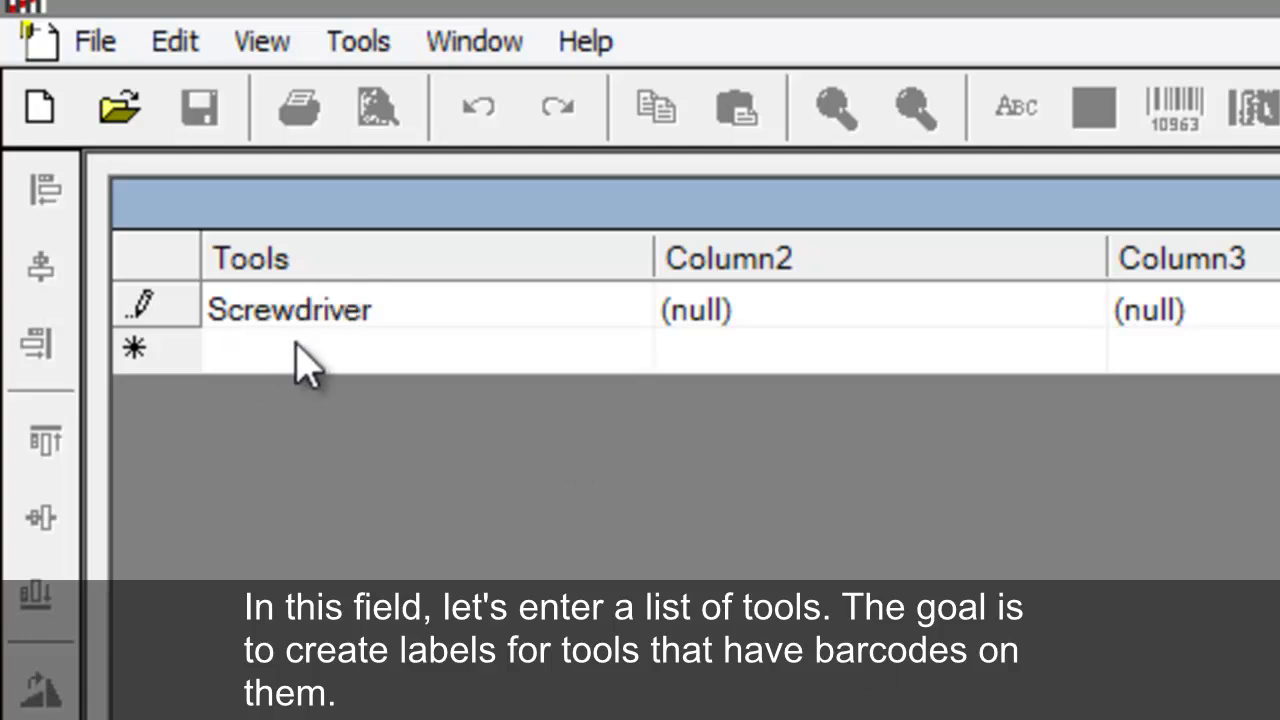
pyautogui.press('Return')
pyautogui.write('Hammer')
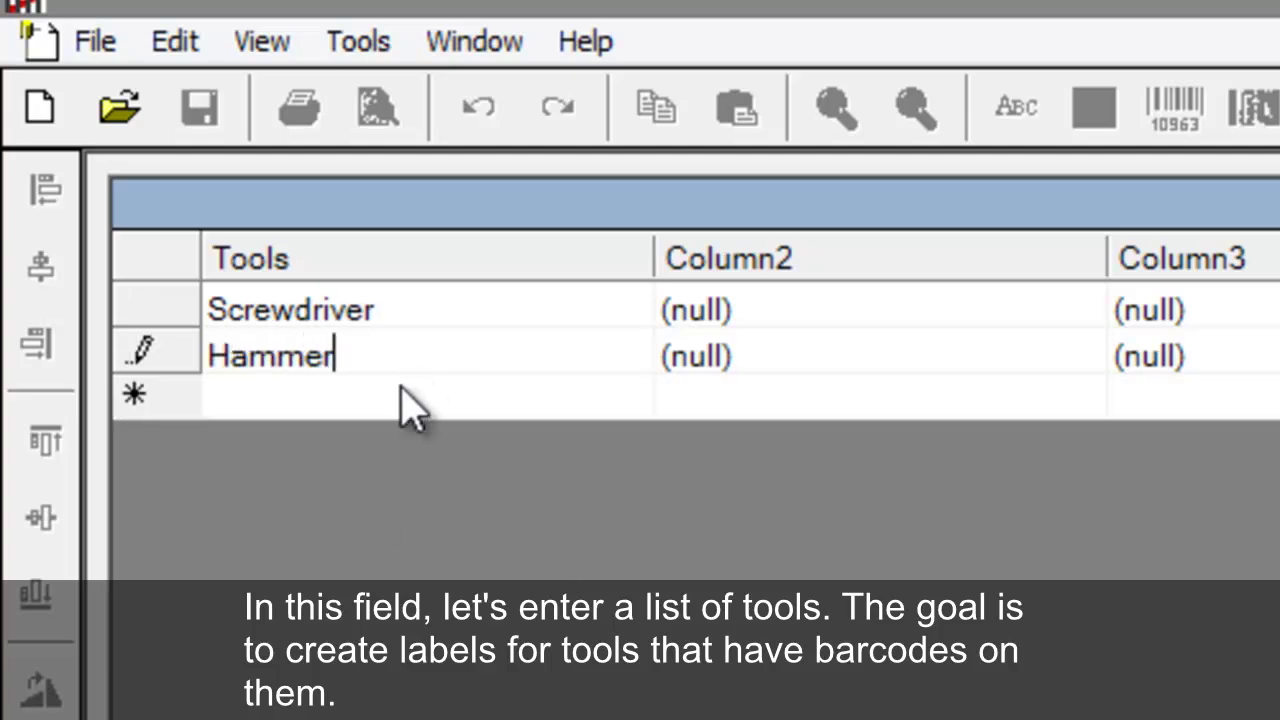
pyautogui.press('Return')
pyautogui.write('Wrench')
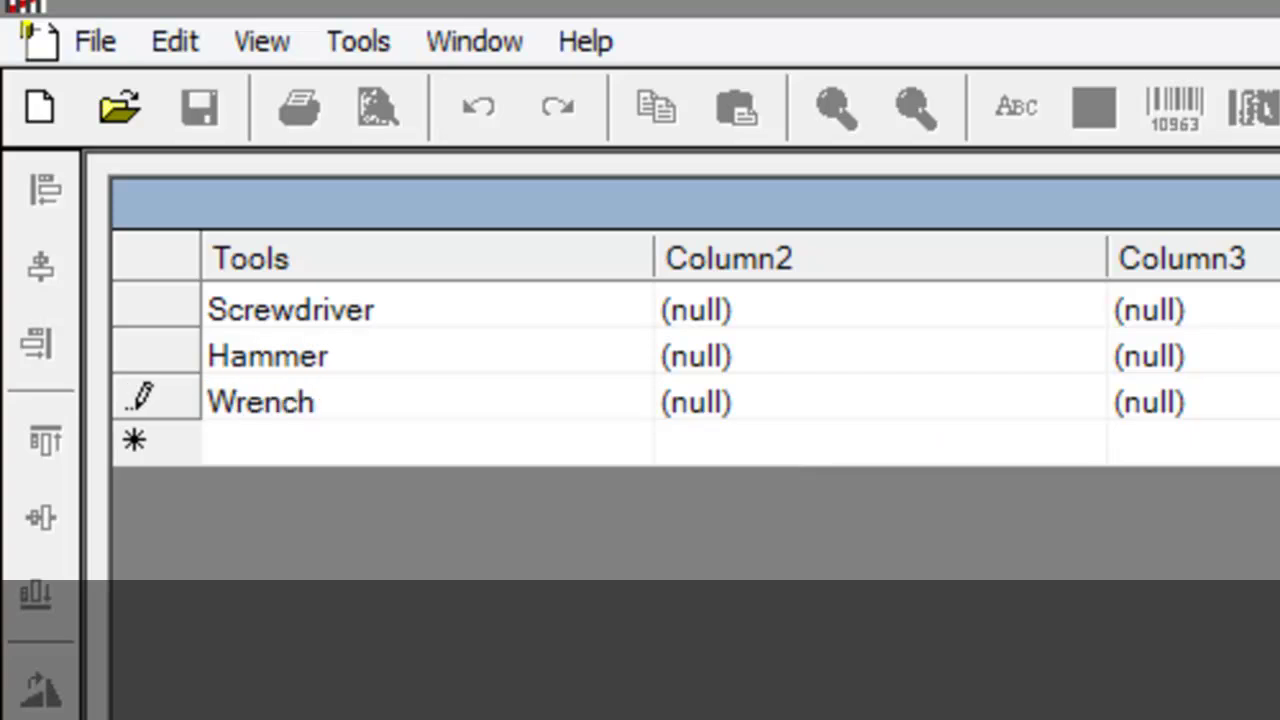
# - Name the second column ID and enter S71425 for Screwdriver, H33697 for Hammer and W11010 for Wrench
pyautogui.click(777, 318)
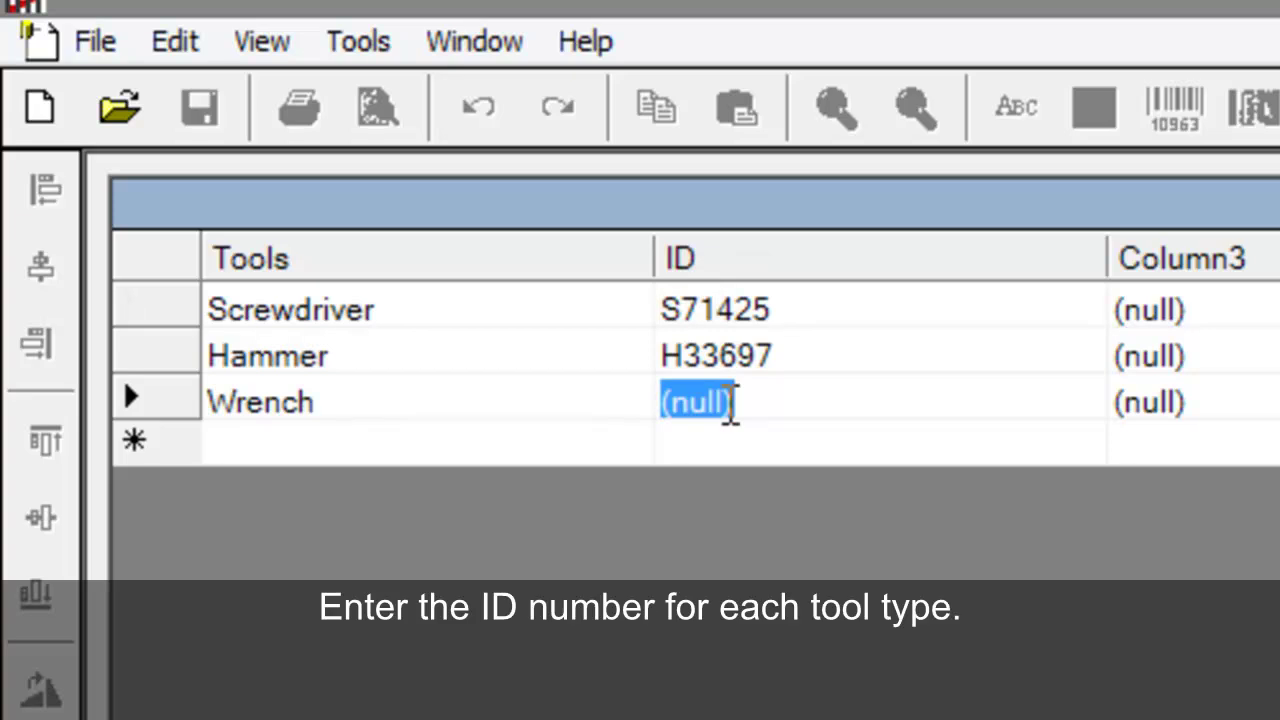
pyautogui.write('W11010')
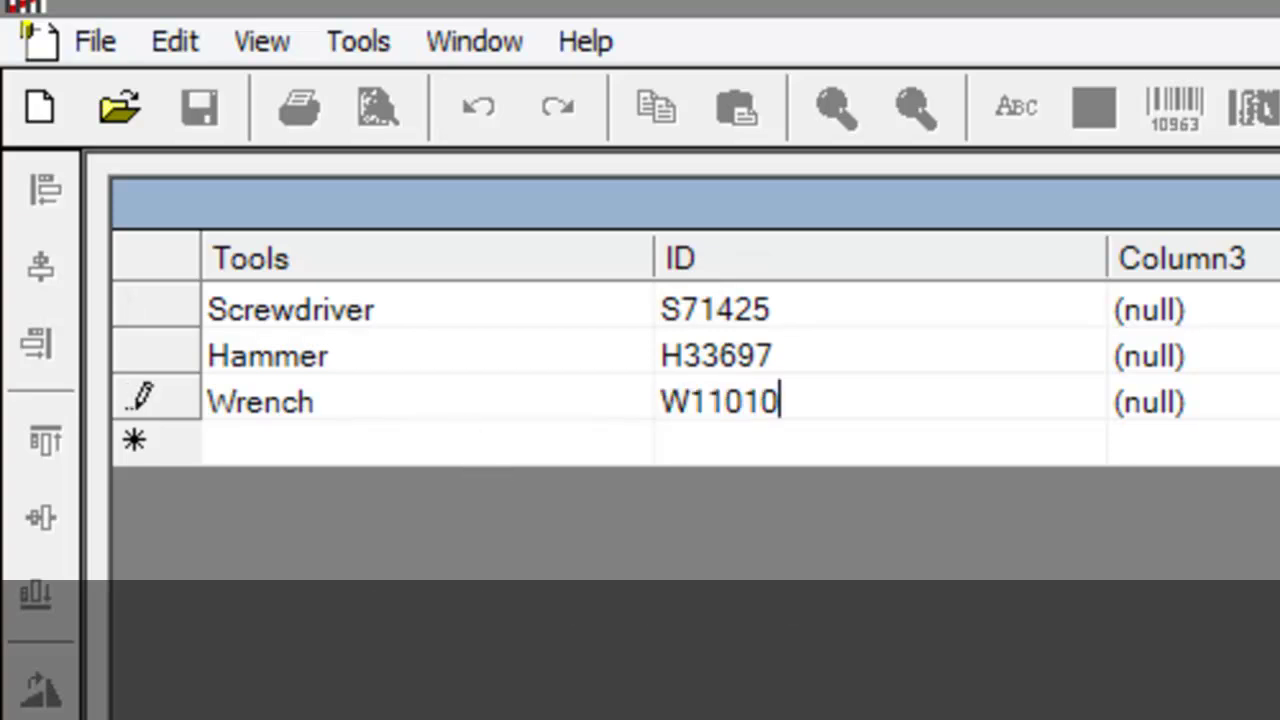
# - Commit the last ID entry and save the embedded data set, closing the data editor
pyautogui.press('Return')
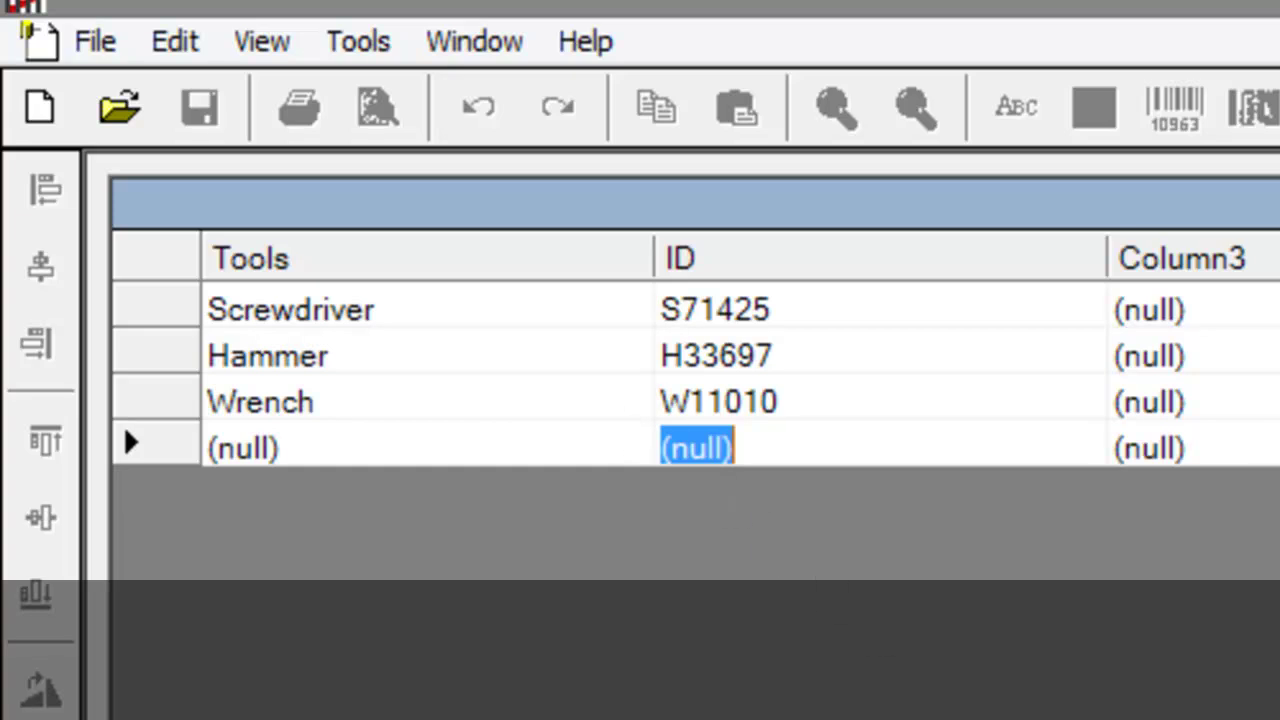
pyautogui.hotkey('ctrl', 'F5')
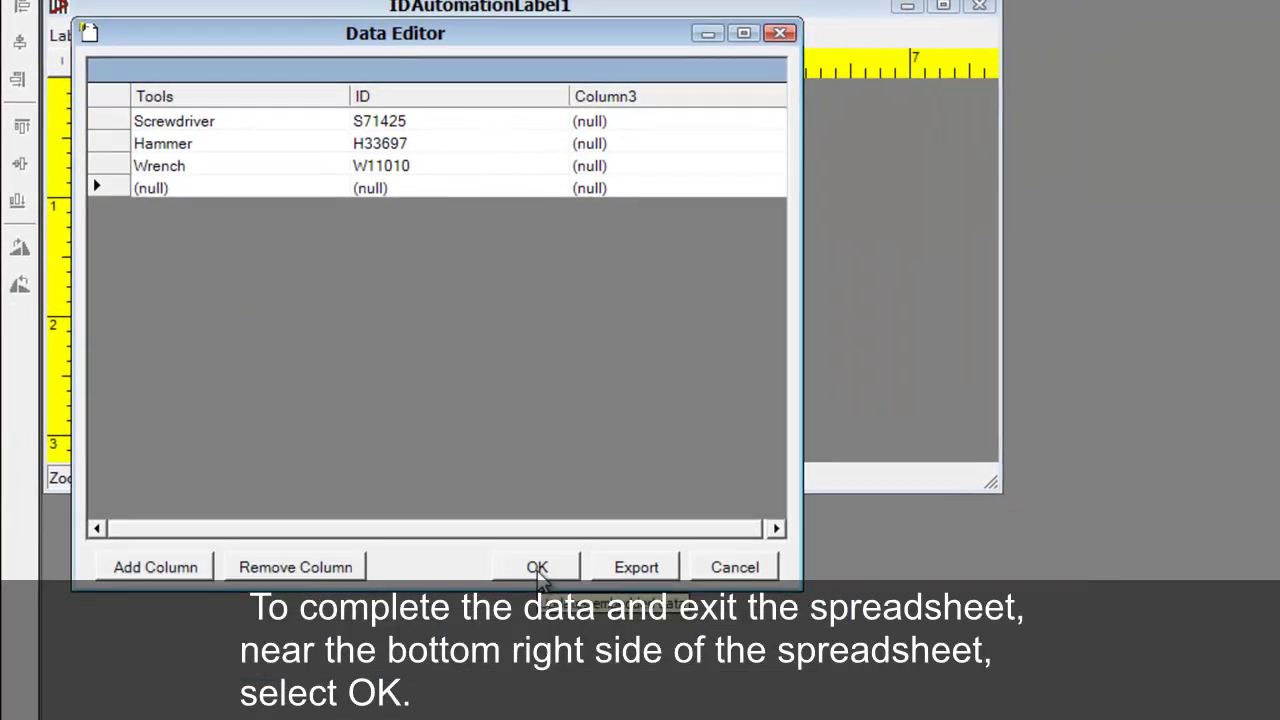
pyautogui.click(537, 567)
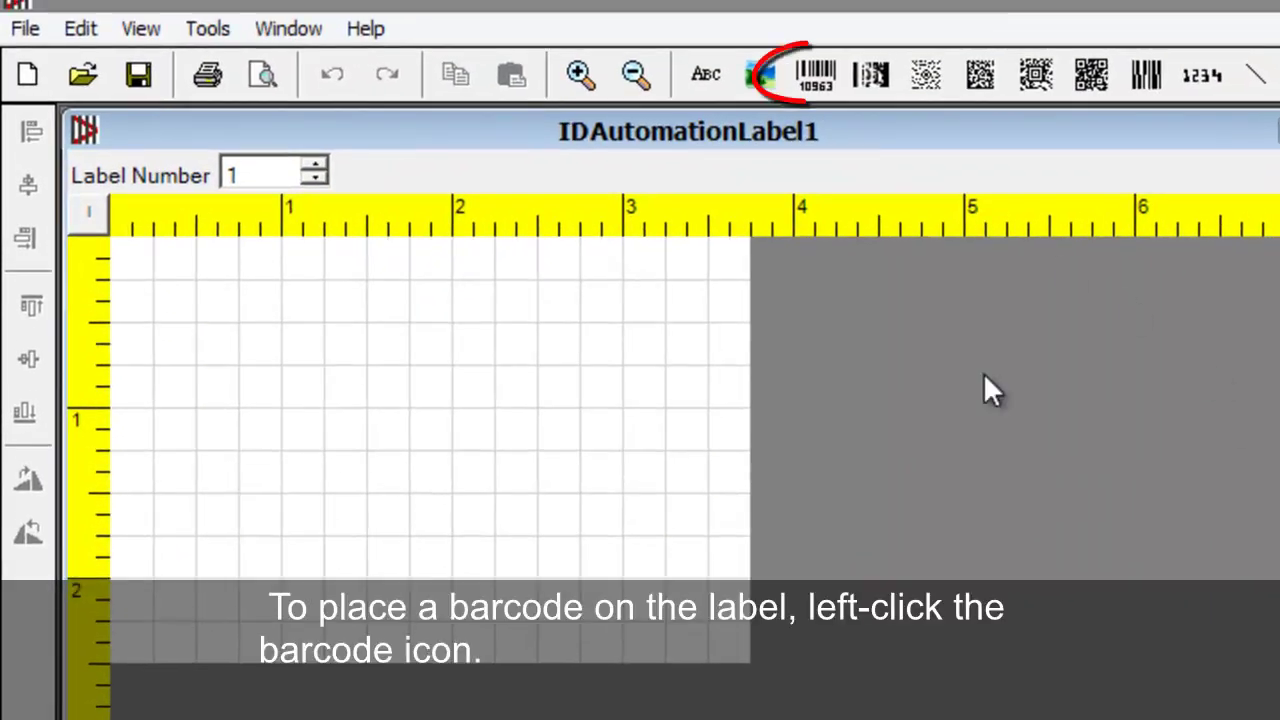
# - Place a linear barcode in the lower middle of the label and a text object above it
pyautogui.click(830, 100)
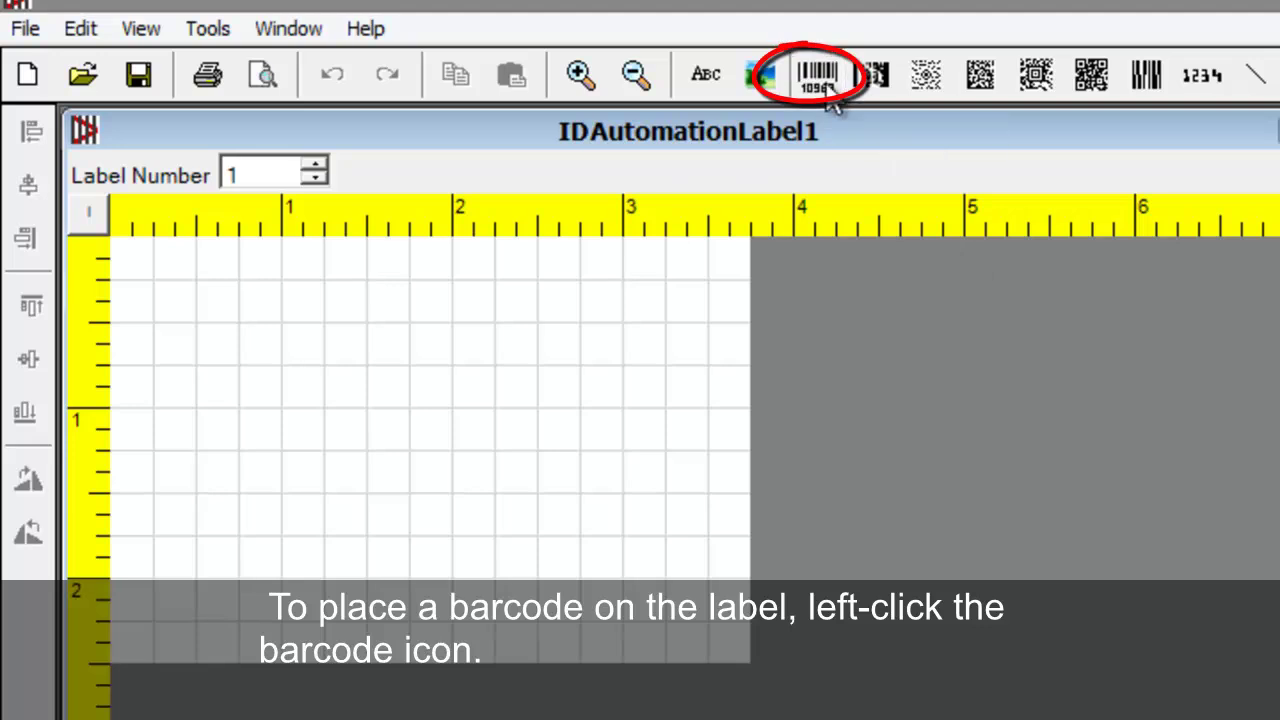
pyautogui.moveTo(215, 320); pyautogui.dragTo(402, 512)
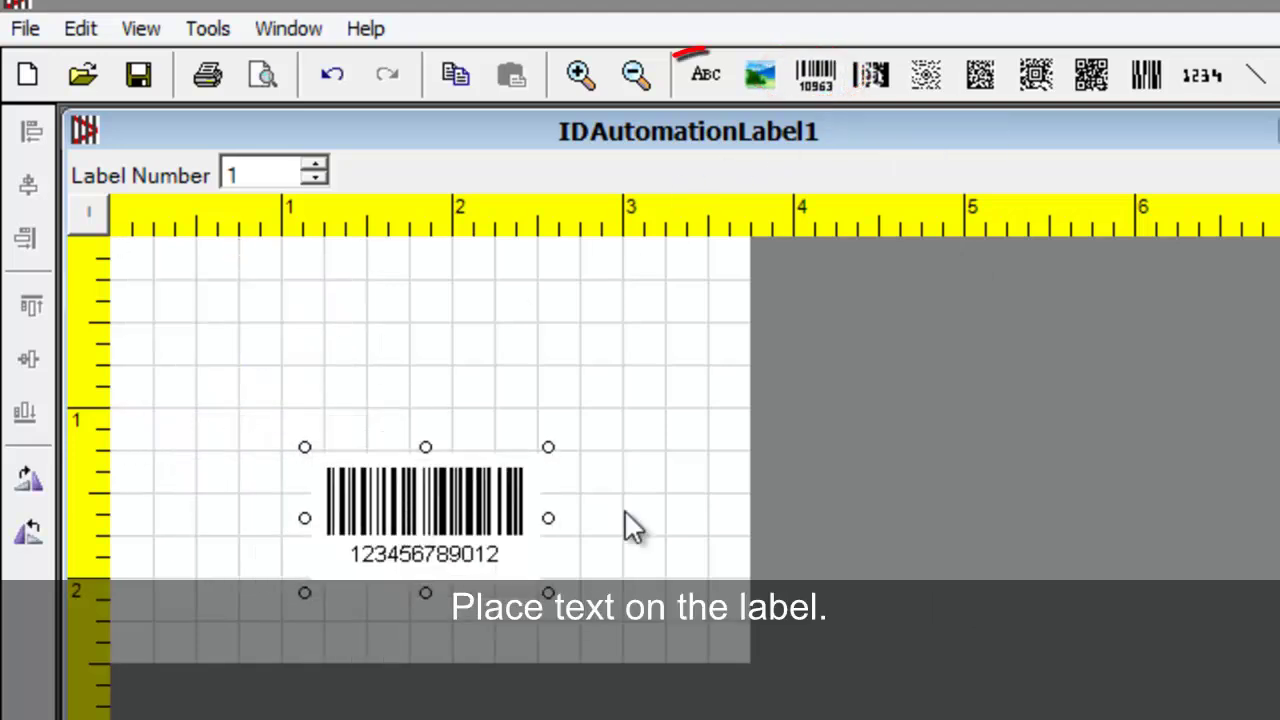
pyautogui.click(712, 80)
pyautogui.moveTo(160, 285); pyautogui.dragTo(420, 335)
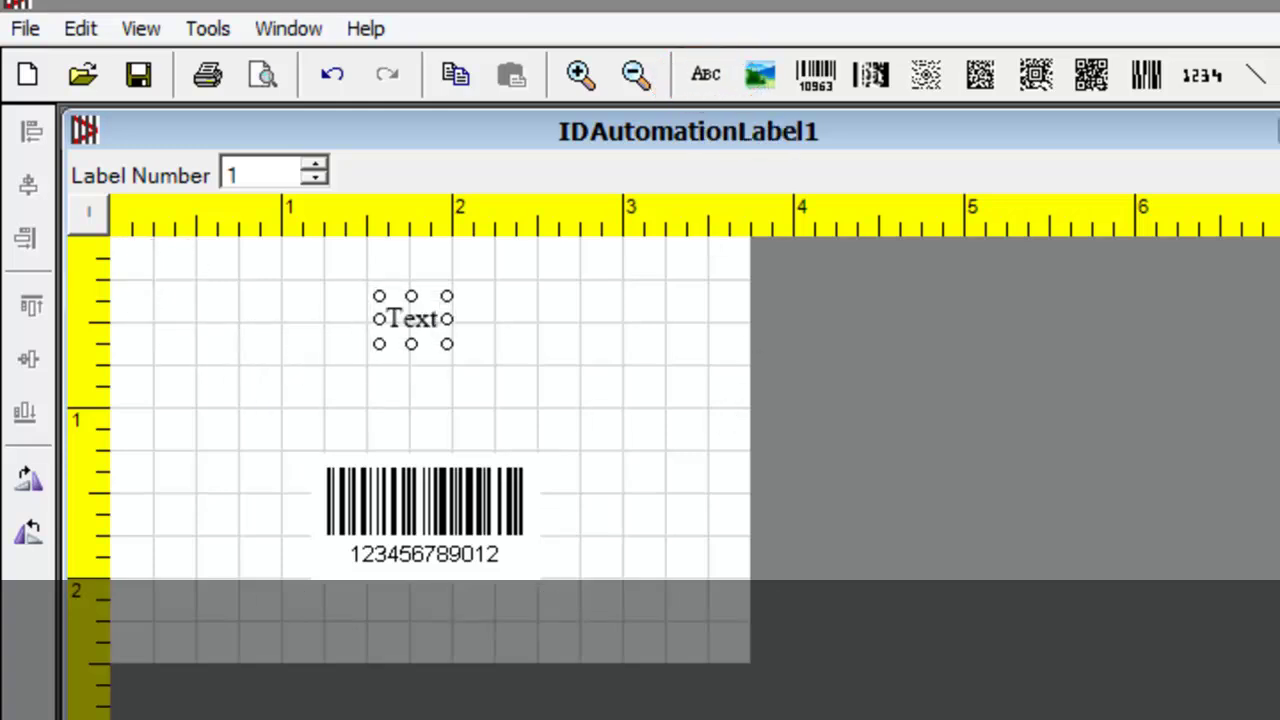
pyautogui.click(443, 508)
pyautogui.moveTo(443, 508); pyautogui.dragTo(447, 494)
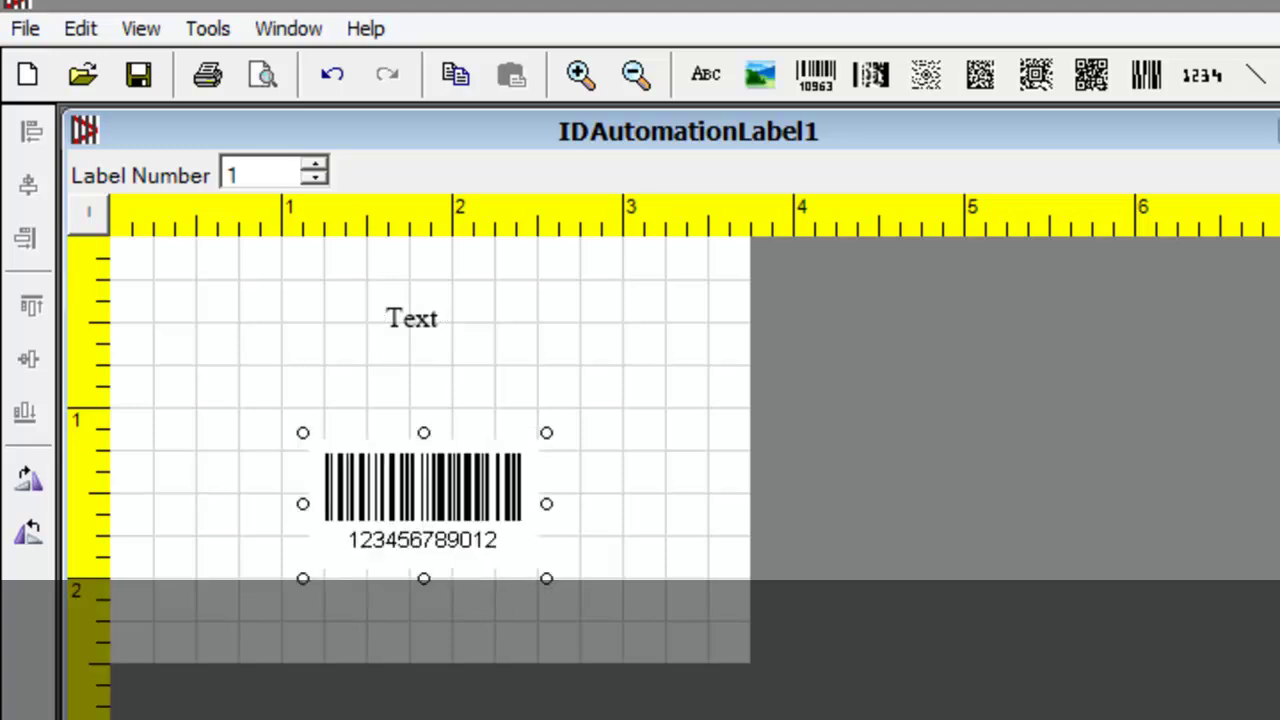
# - In the barcode's properties, review the available symbologies and select Code128 as the barcode encoding
pyautogui.rightClick(452, 498)
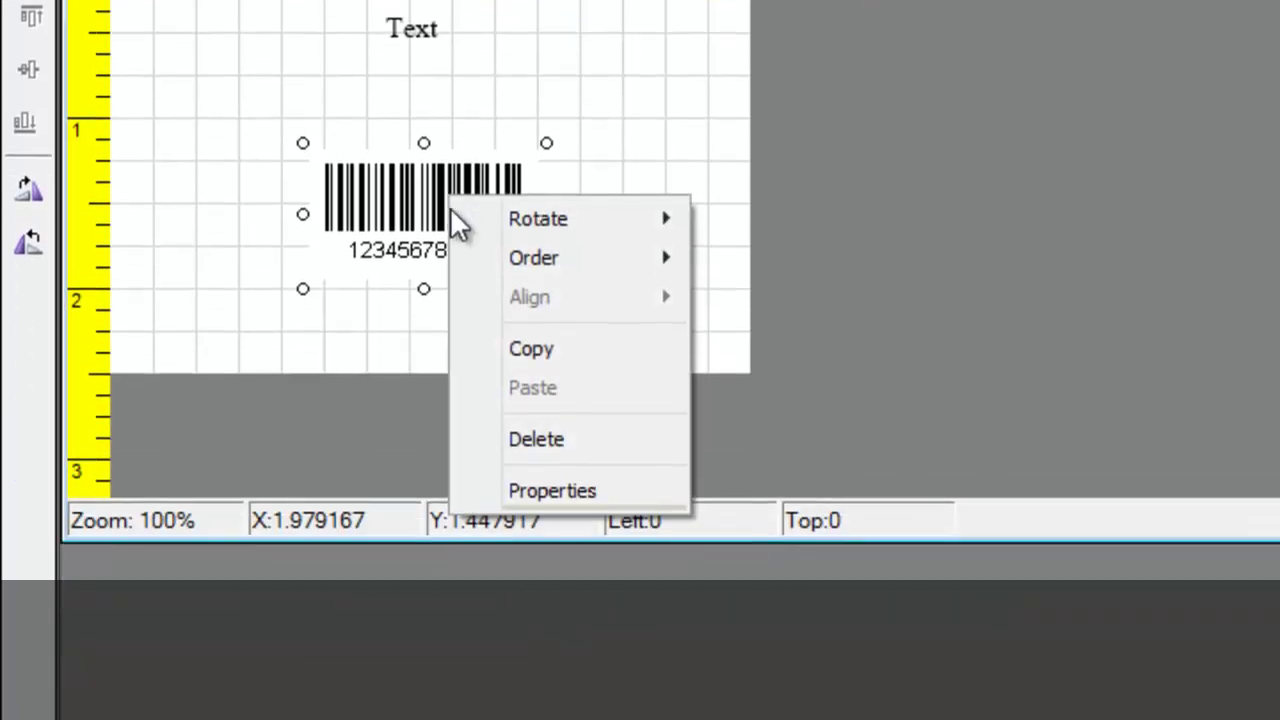
pyautogui.click(521, 490)
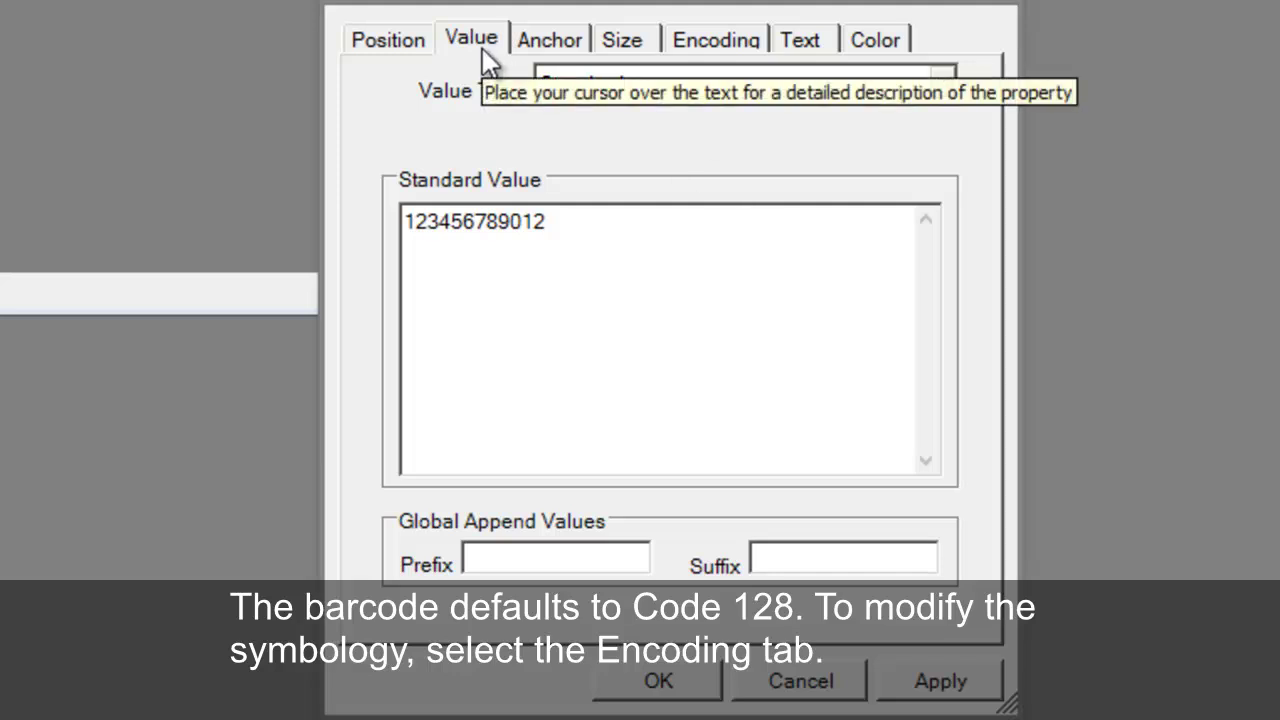
pyautogui.click(721, 40)
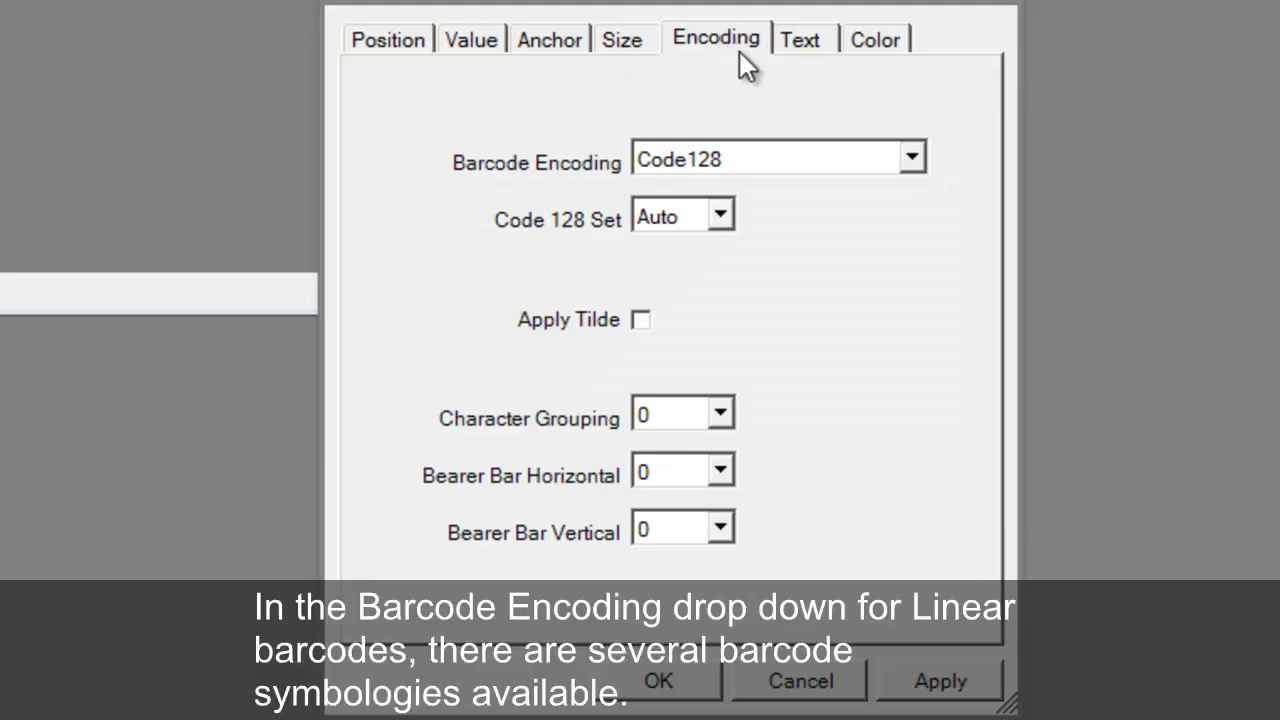
pyautogui.click(922, 168)
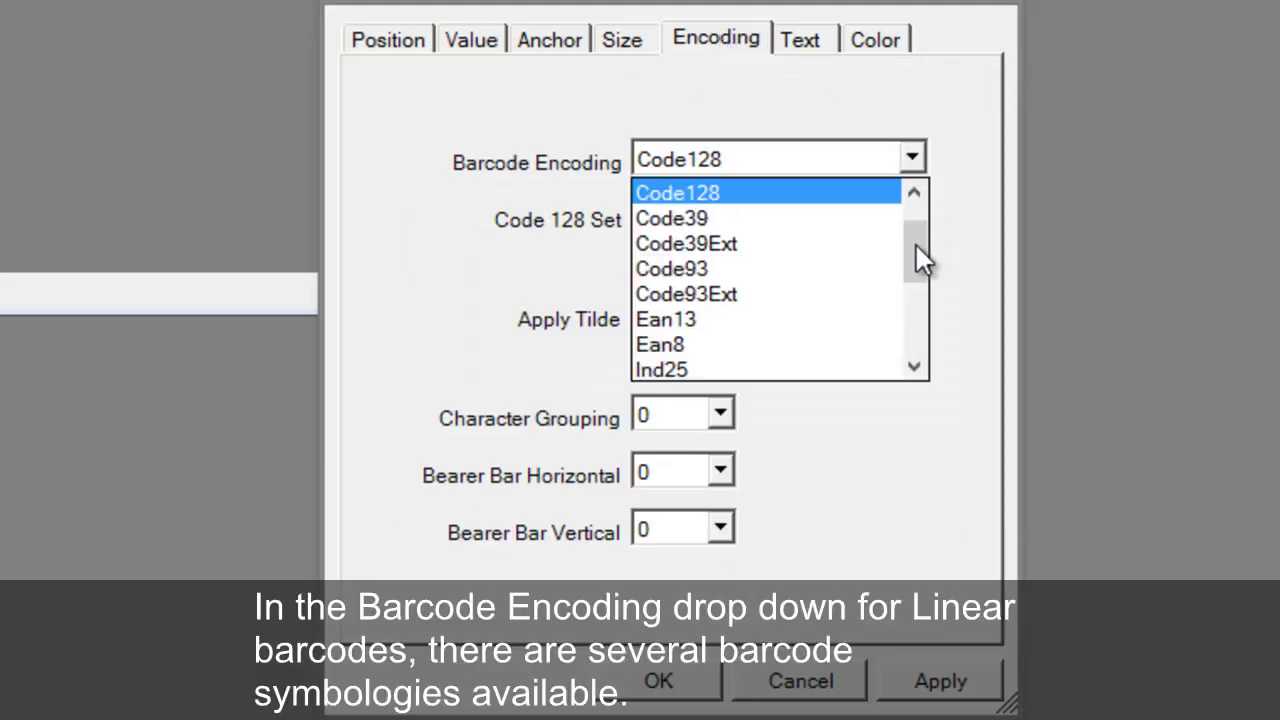
pyautogui.moveTo(916, 245)
pyautogui.mouseDown()
pyautogui.moveTo(923, 358)
pyautogui.moveTo(921, 232)
pyautogui.mouseUp()
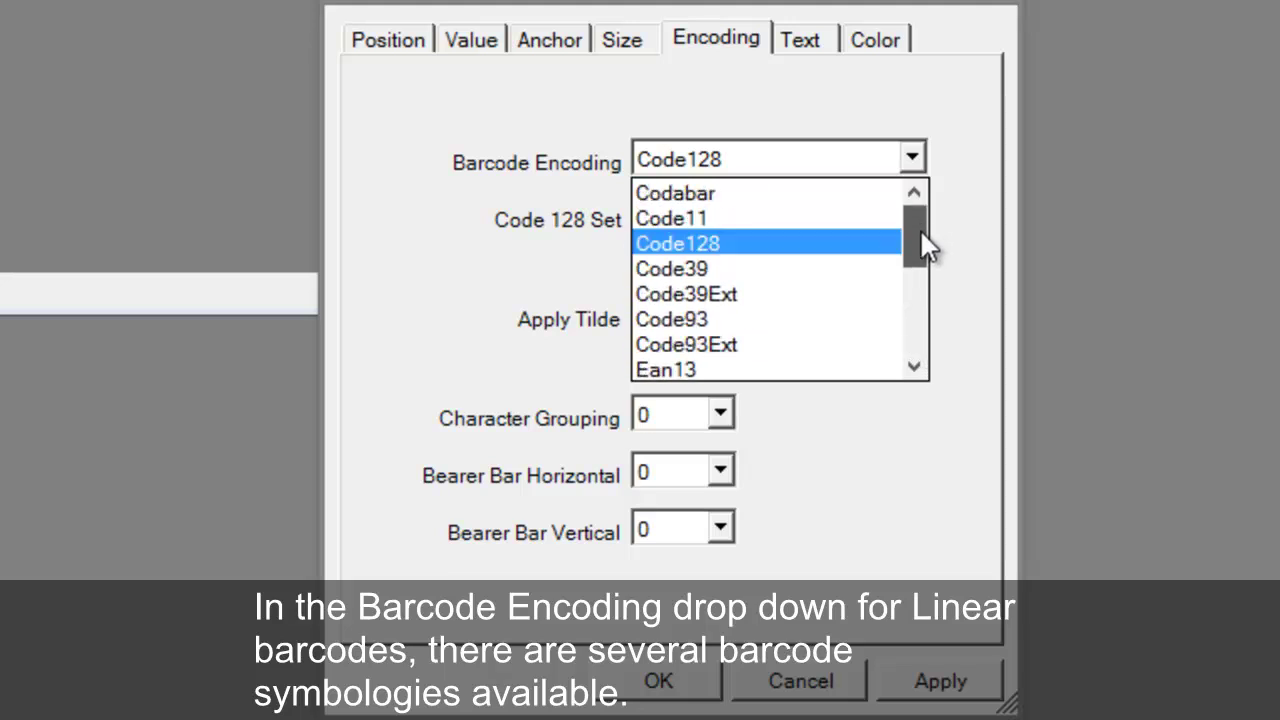
pyautogui.click(689, 250)
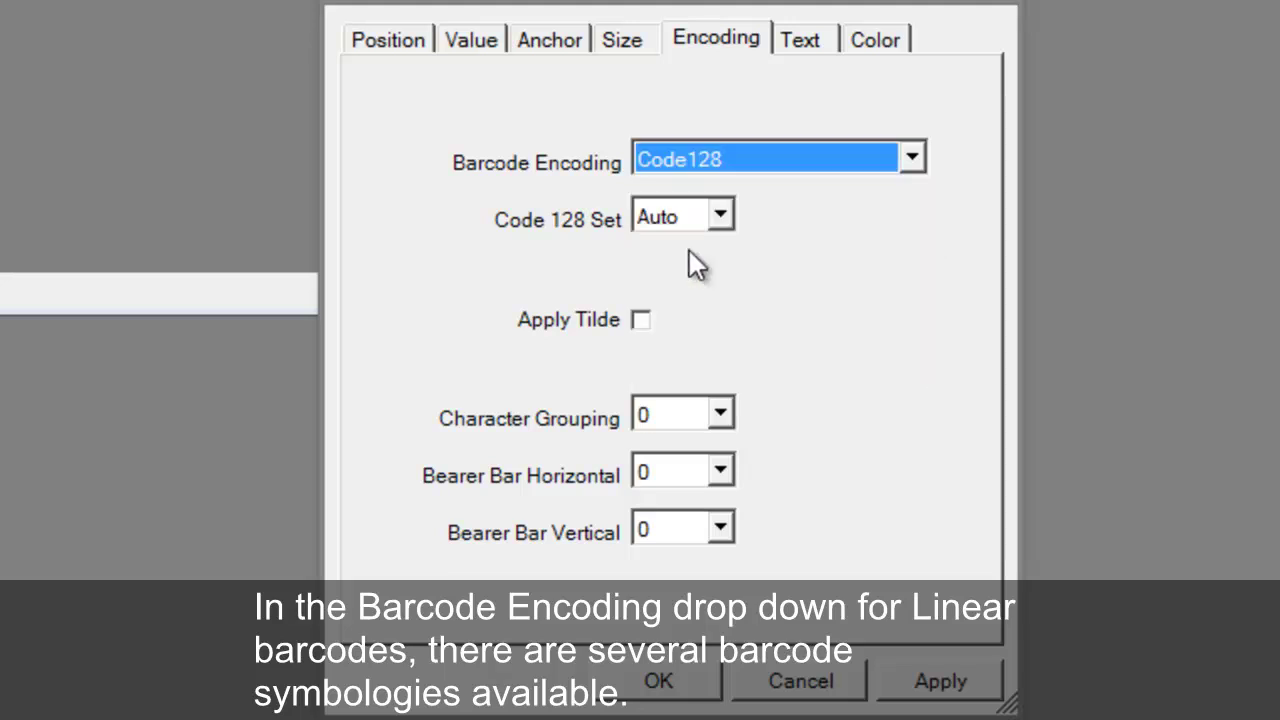
# - Link the barcode's value to the ID column (source column 2) of the Embedded -1 table as External DataSource
pyautogui.click(482, 43)
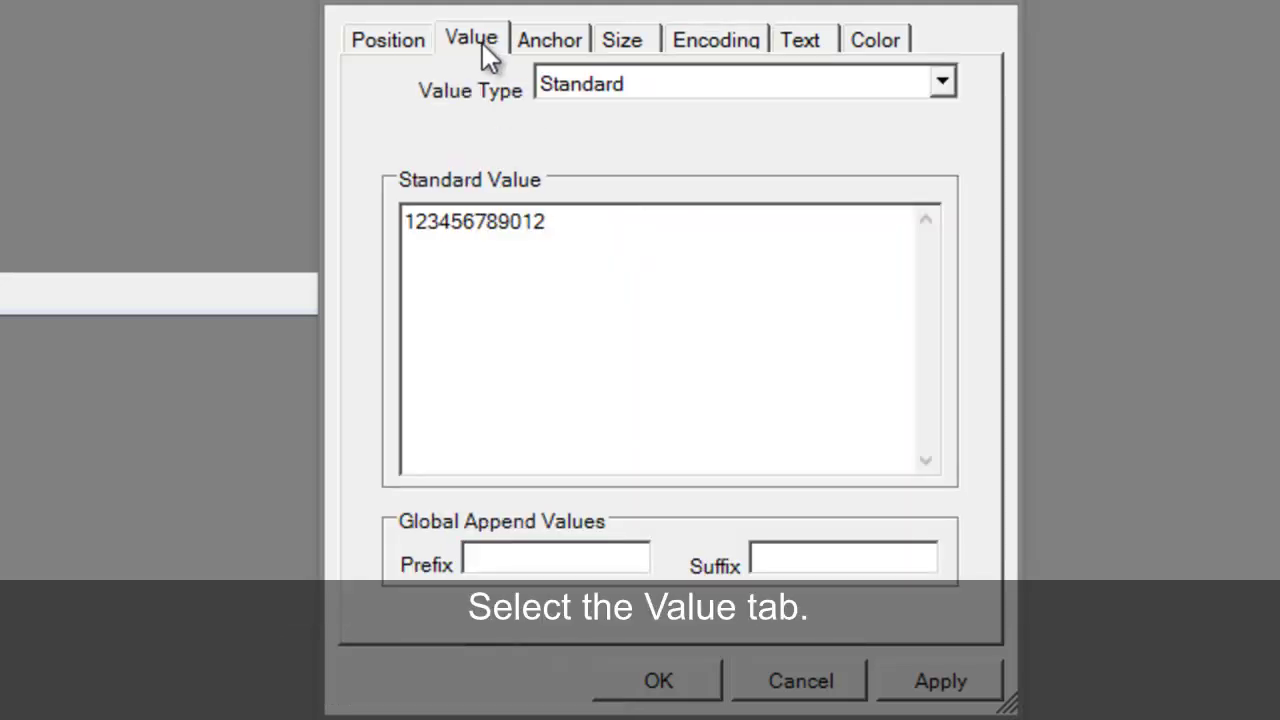
pyautogui.click(943, 84)
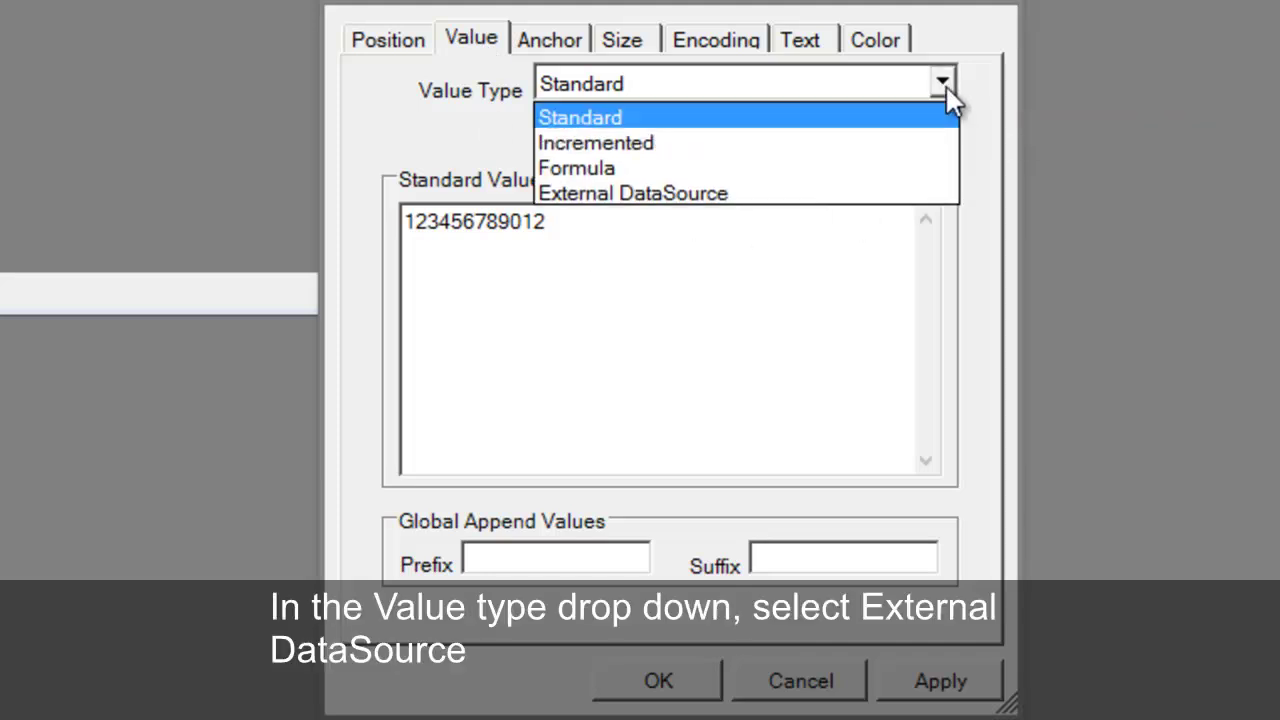
pyautogui.click(728, 193)
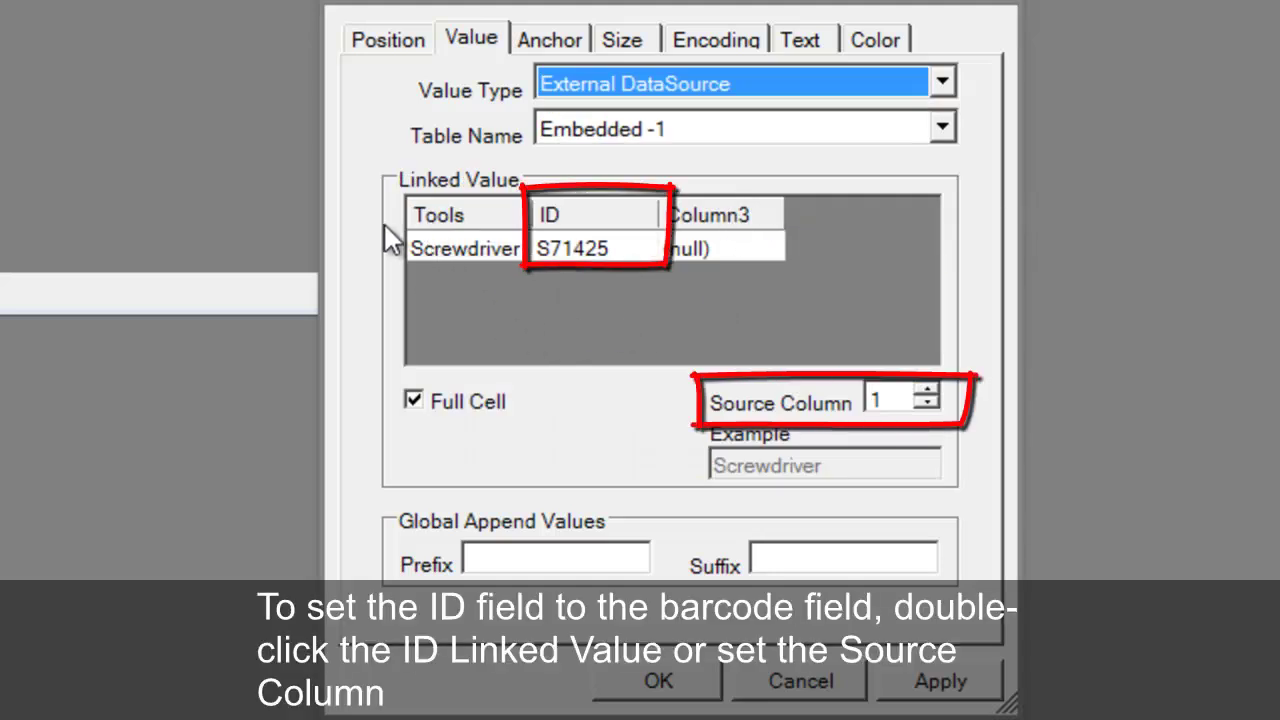
pyautogui.doubleClick(606, 223)
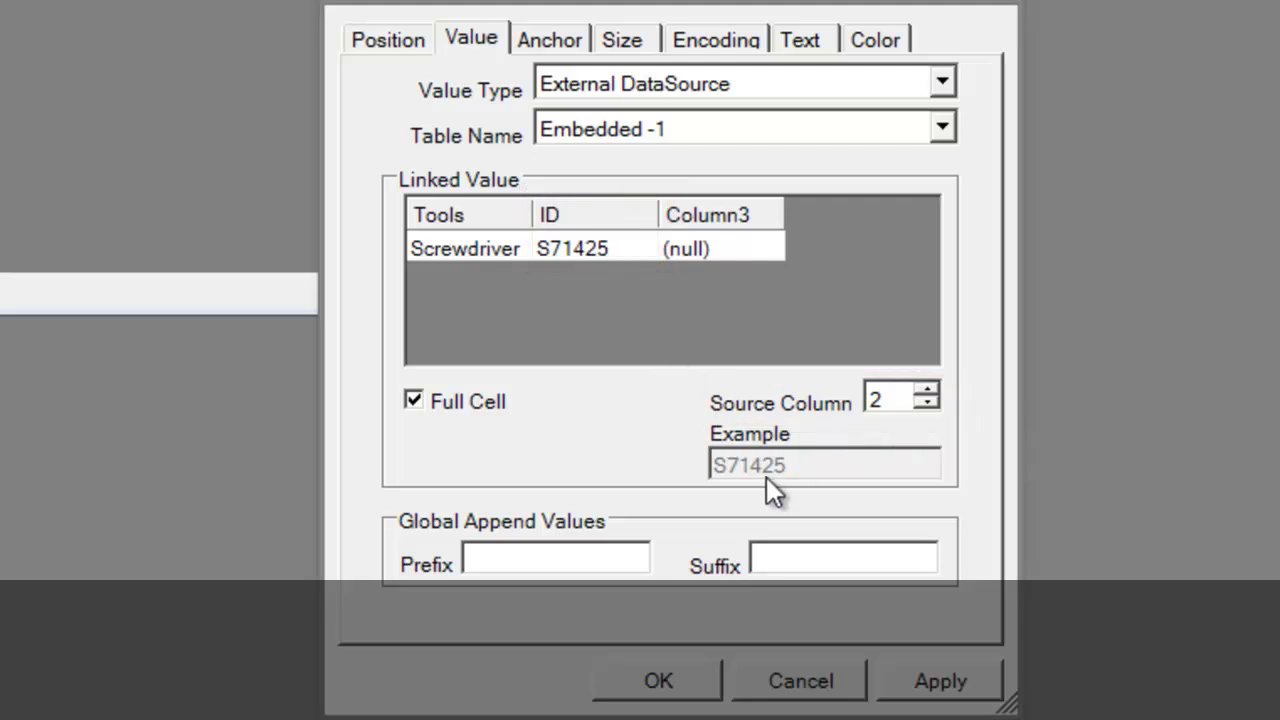
pyautogui.click(920, 678)
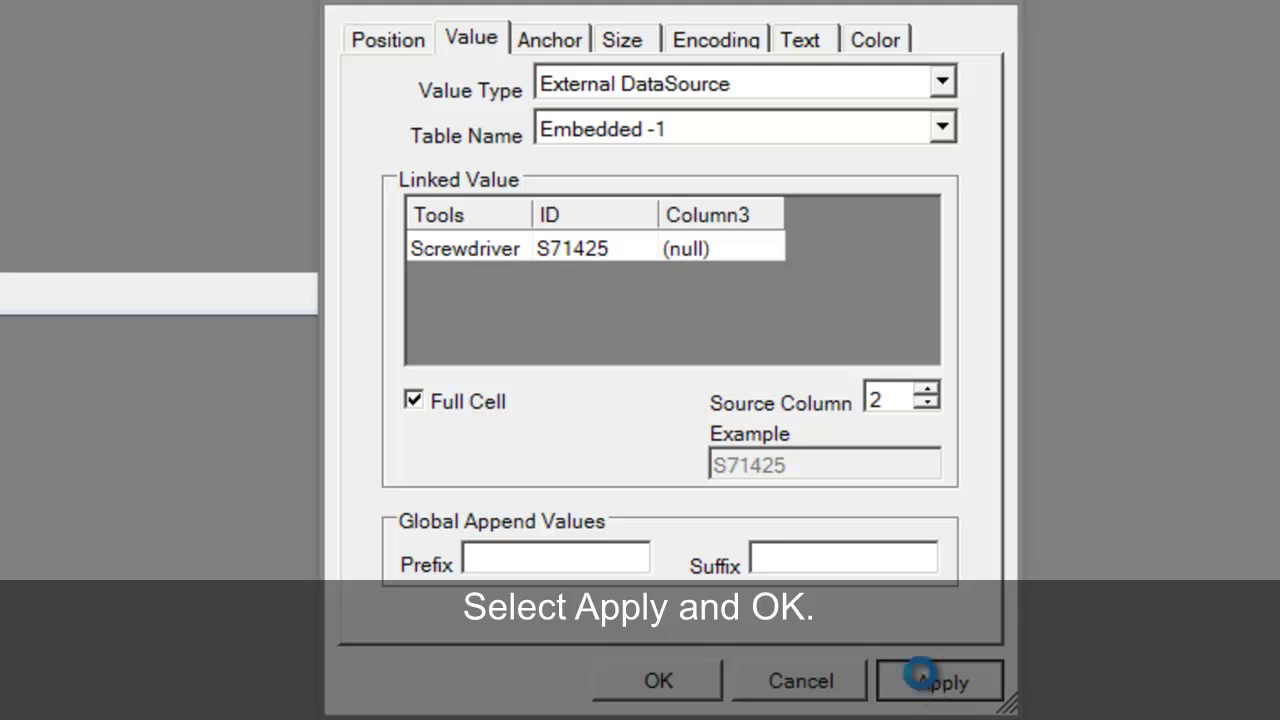
pyautogui.click(660, 682)
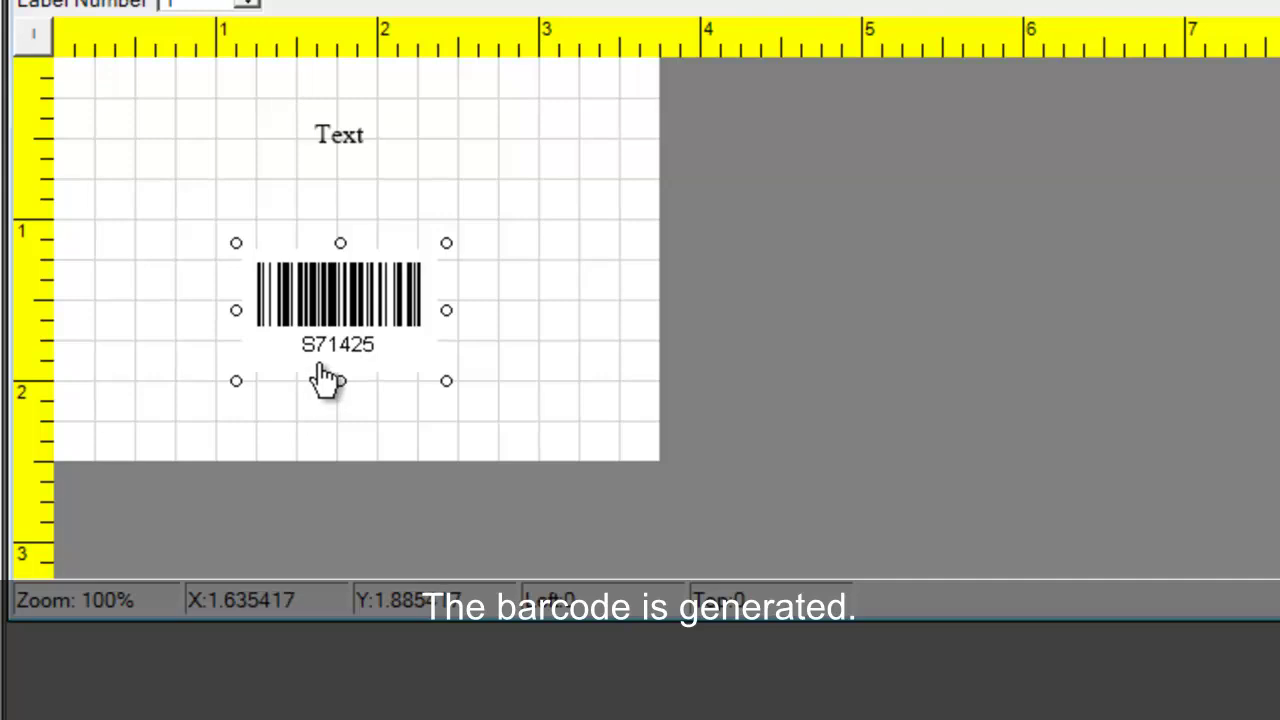
# - Link the text object's value to the Tools column (source column 1) of the Embedded -1 table as External DataSource
pyautogui.click(344, 142)
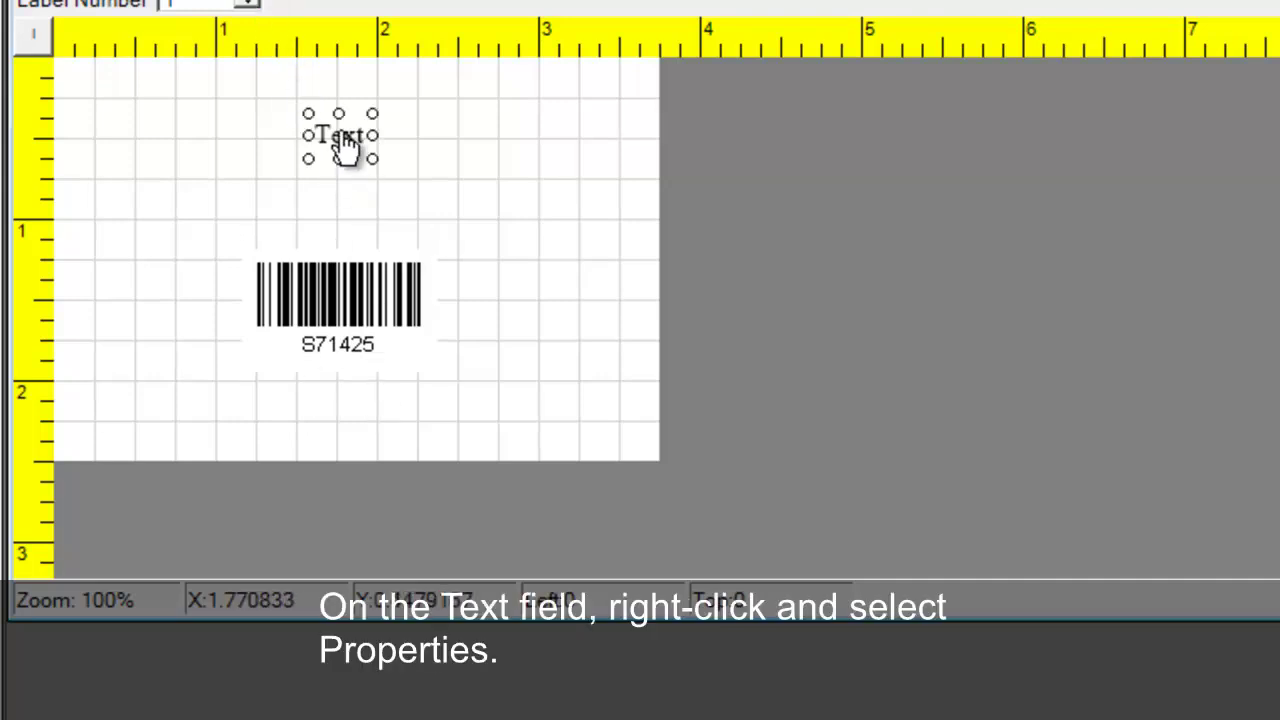
pyautogui.rightClick(341, 135)
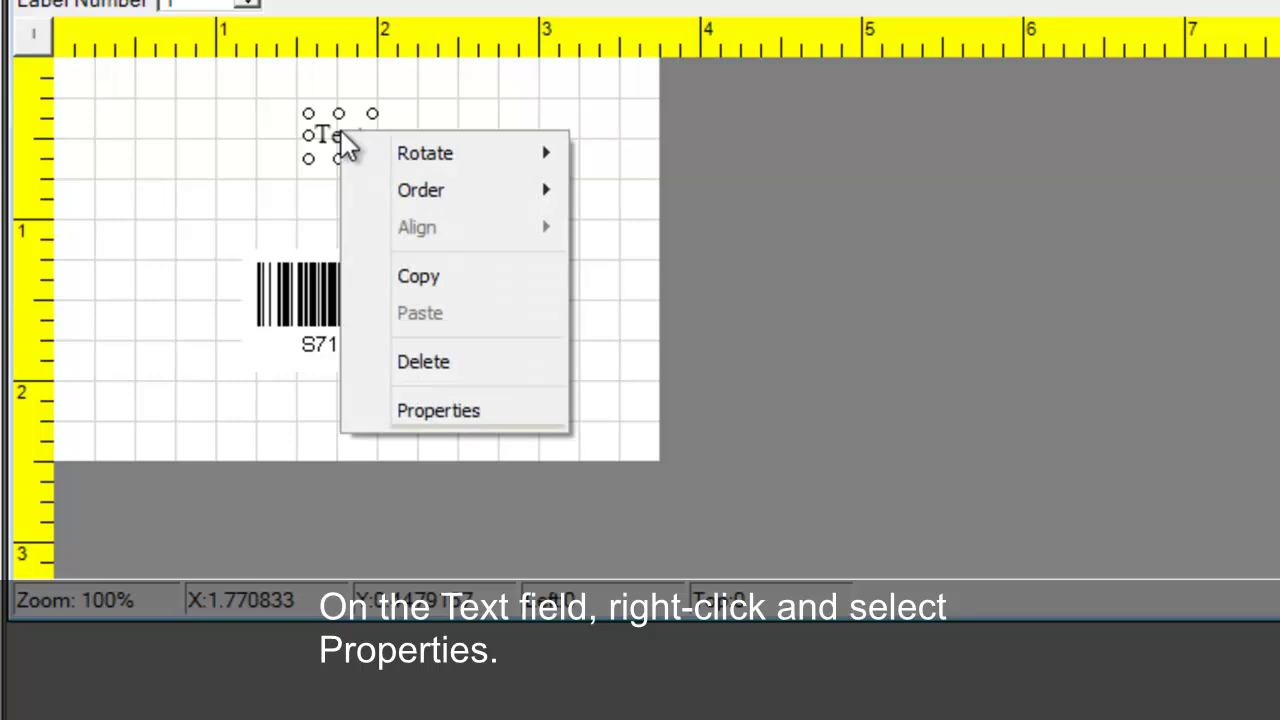
pyautogui.click(398, 413)
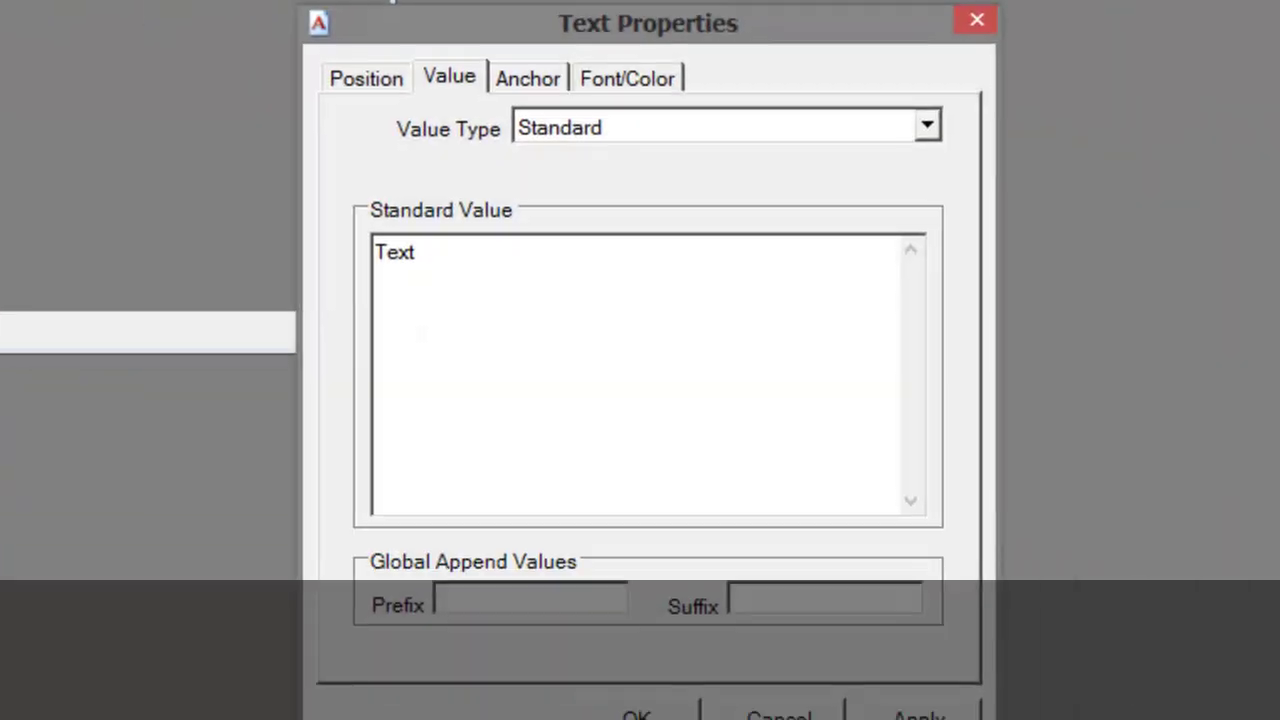
pyautogui.click(929, 130)
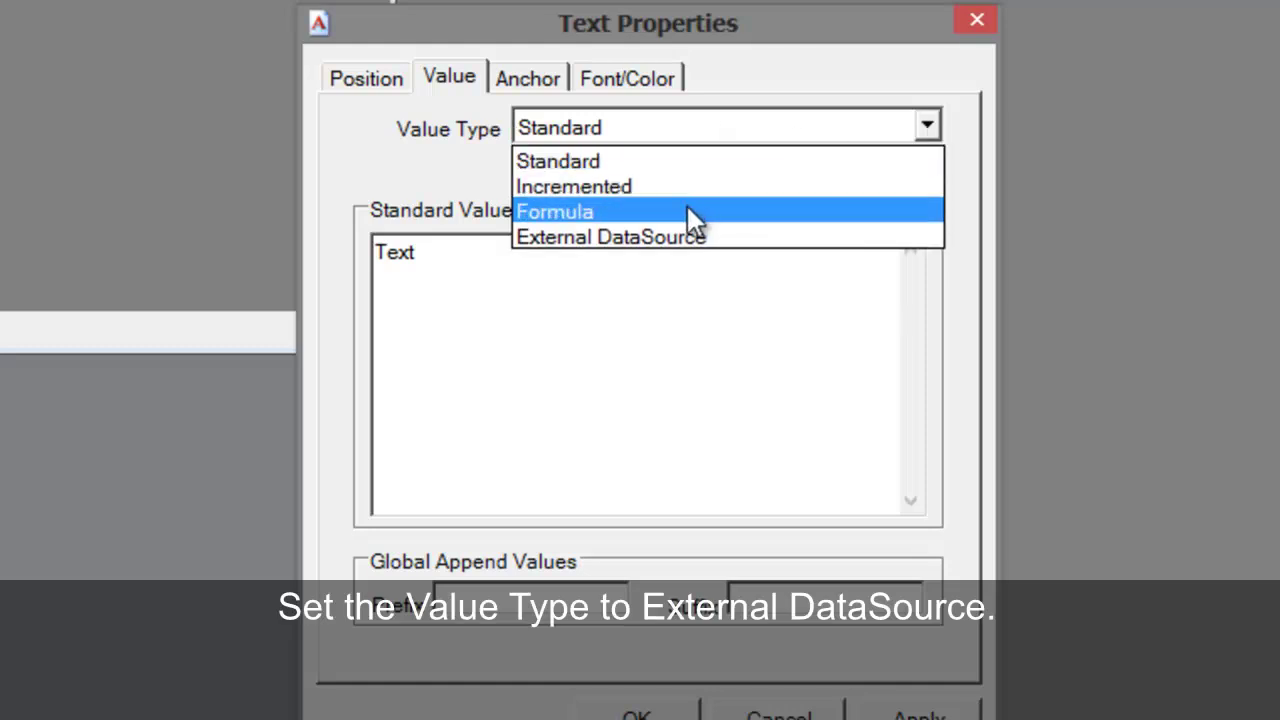
pyautogui.click(672, 240)
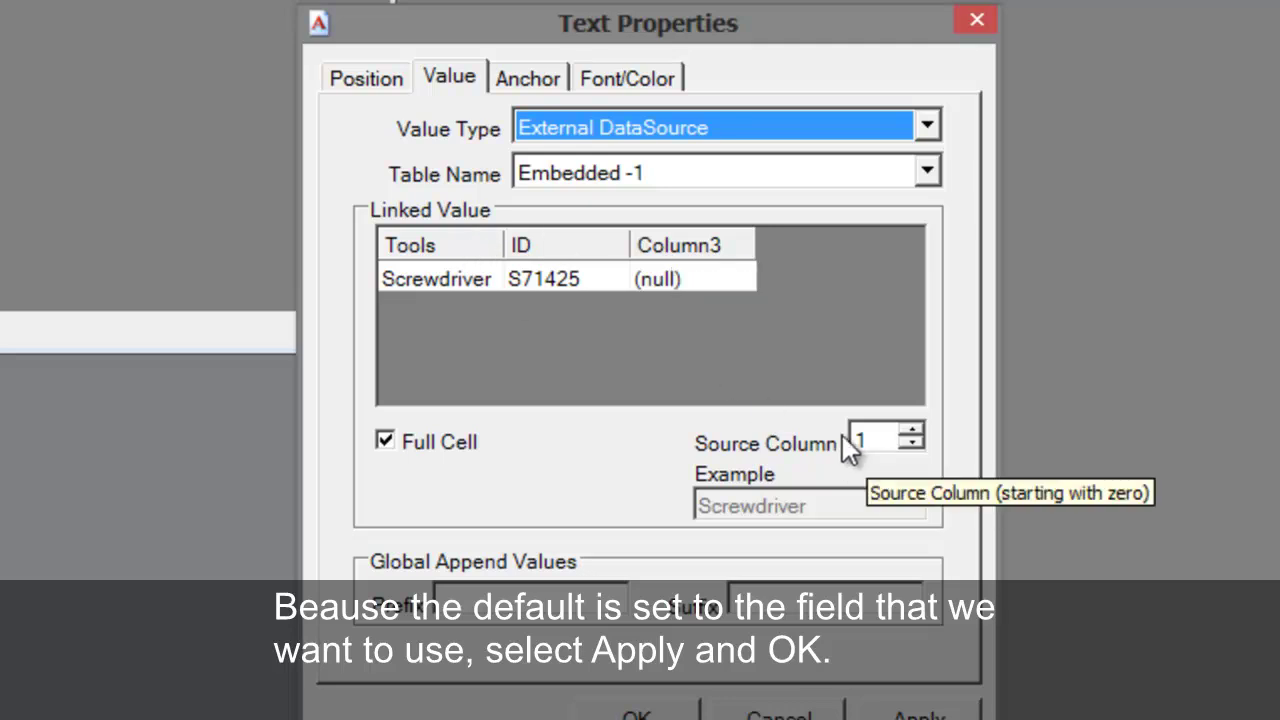
pyautogui.click(420, 248)
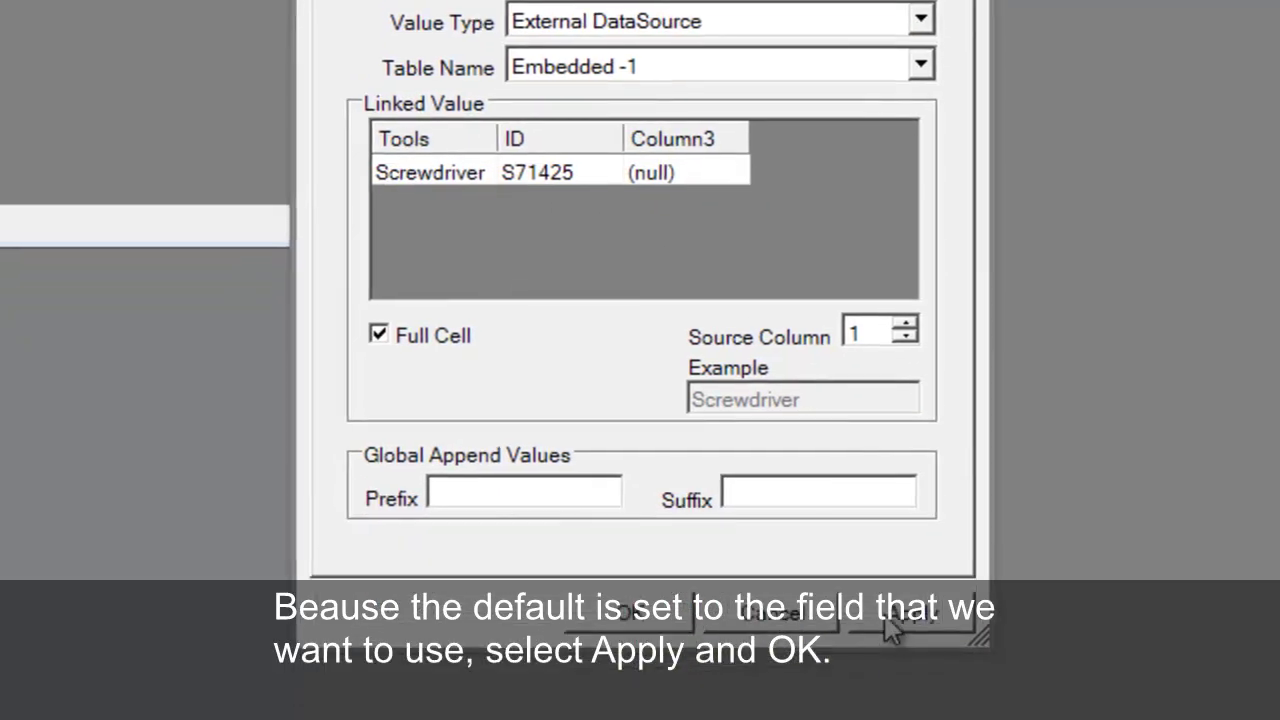
pyautogui.click(893, 622)
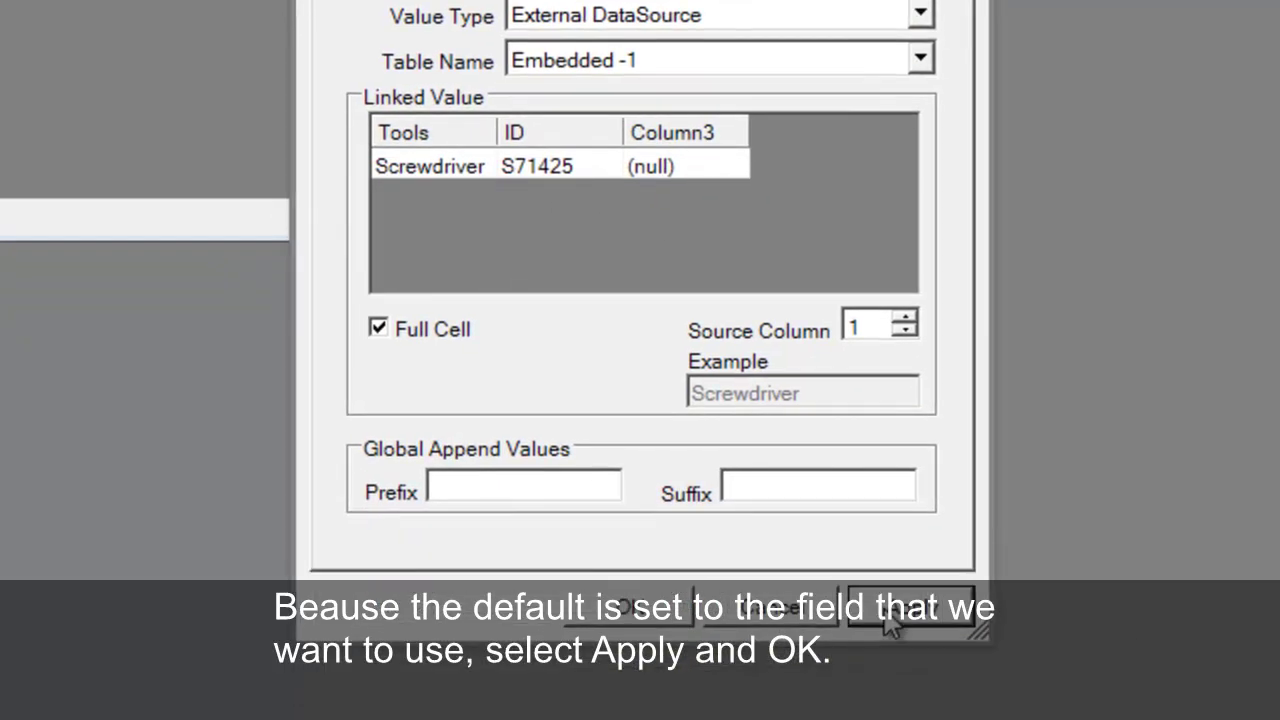
pyautogui.click(617, 622)
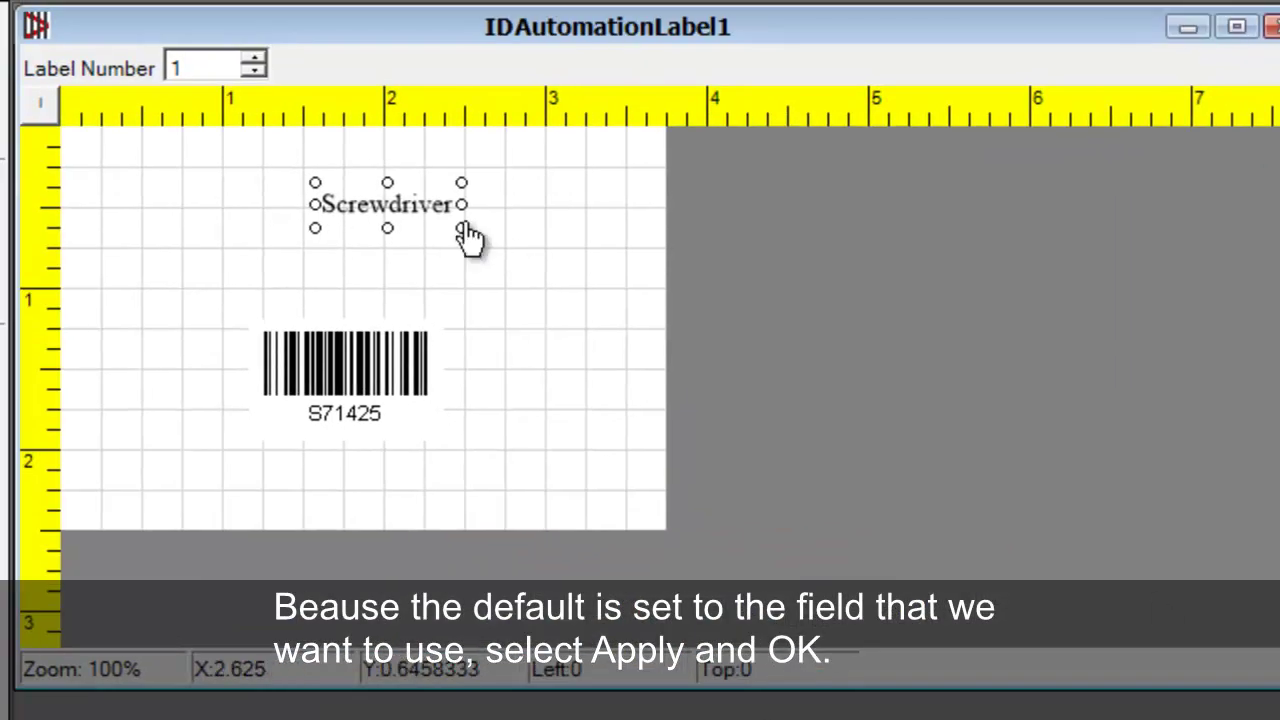
# - Move the tool name text to the label's upper-left corner and the barcode slightly up toward the label's centre
pyautogui.moveTo(365, 213); pyautogui.dragTo(268, 200)
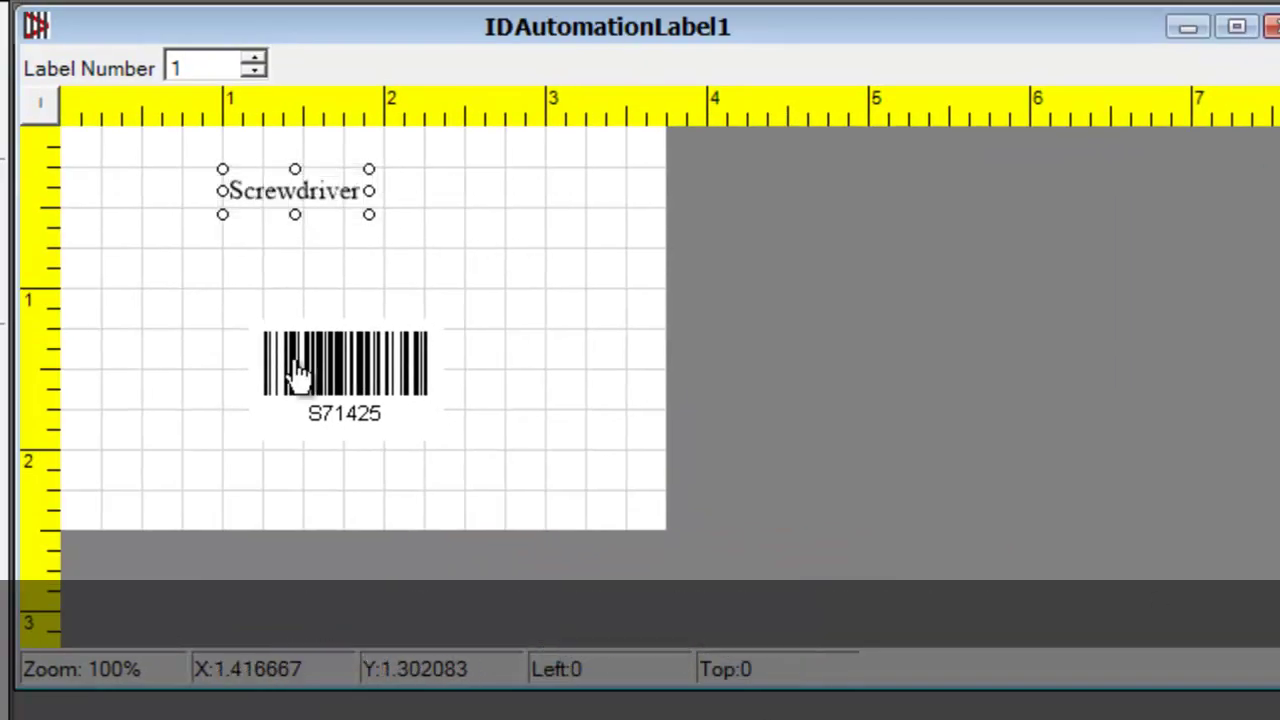
pyautogui.click(306, 365)
pyautogui.moveTo(308, 368); pyautogui.dragTo(346, 300)
pyautogui.moveTo(295, 190); pyautogui.dragTo(163, 186)
pyautogui.moveTo(391, 343); pyautogui.dragTo(344, 354)
pyautogui.click(366, 229)
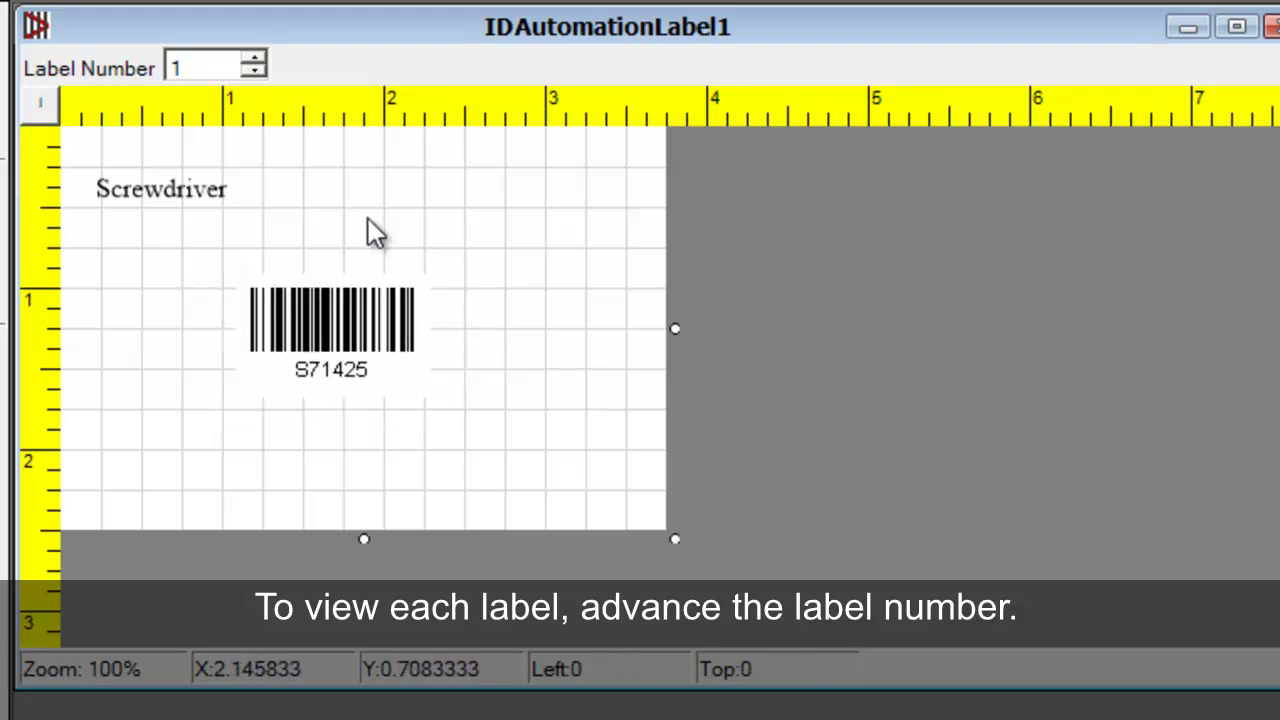
# - Step through the labels up to label number 3 and return to label number 1
pyautogui.click(257, 61)
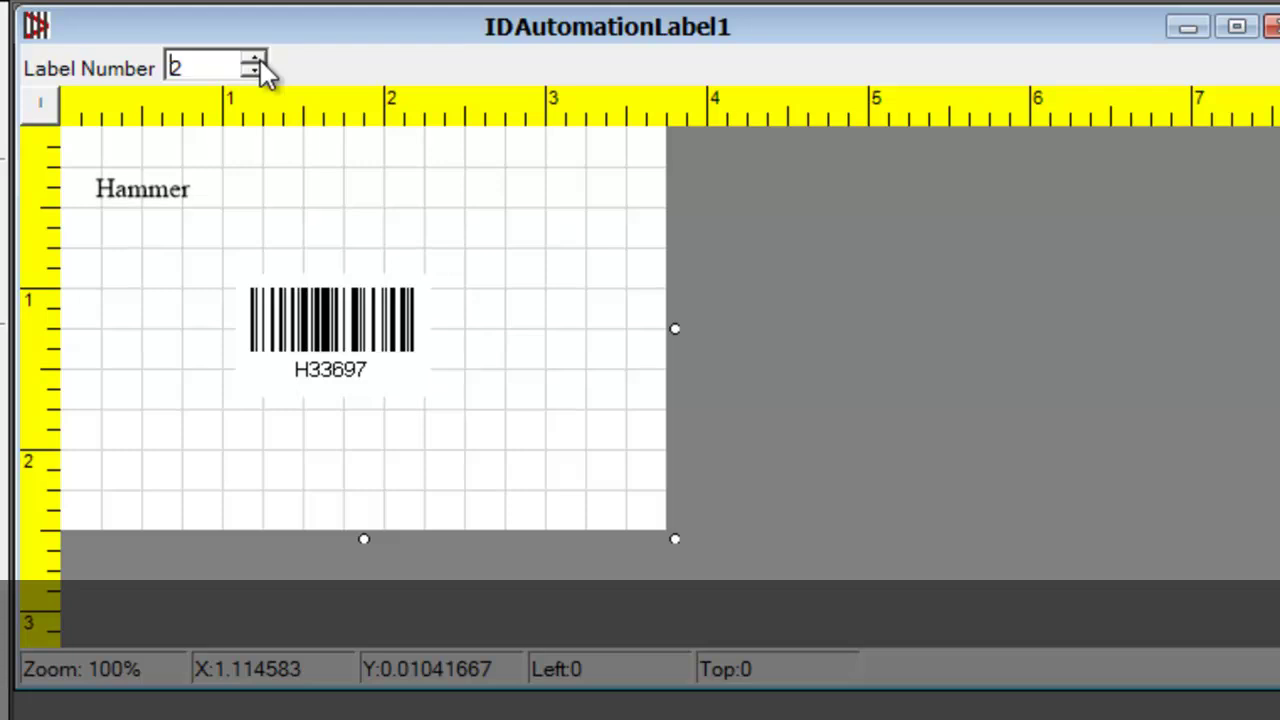
pyautogui.click(257, 61)
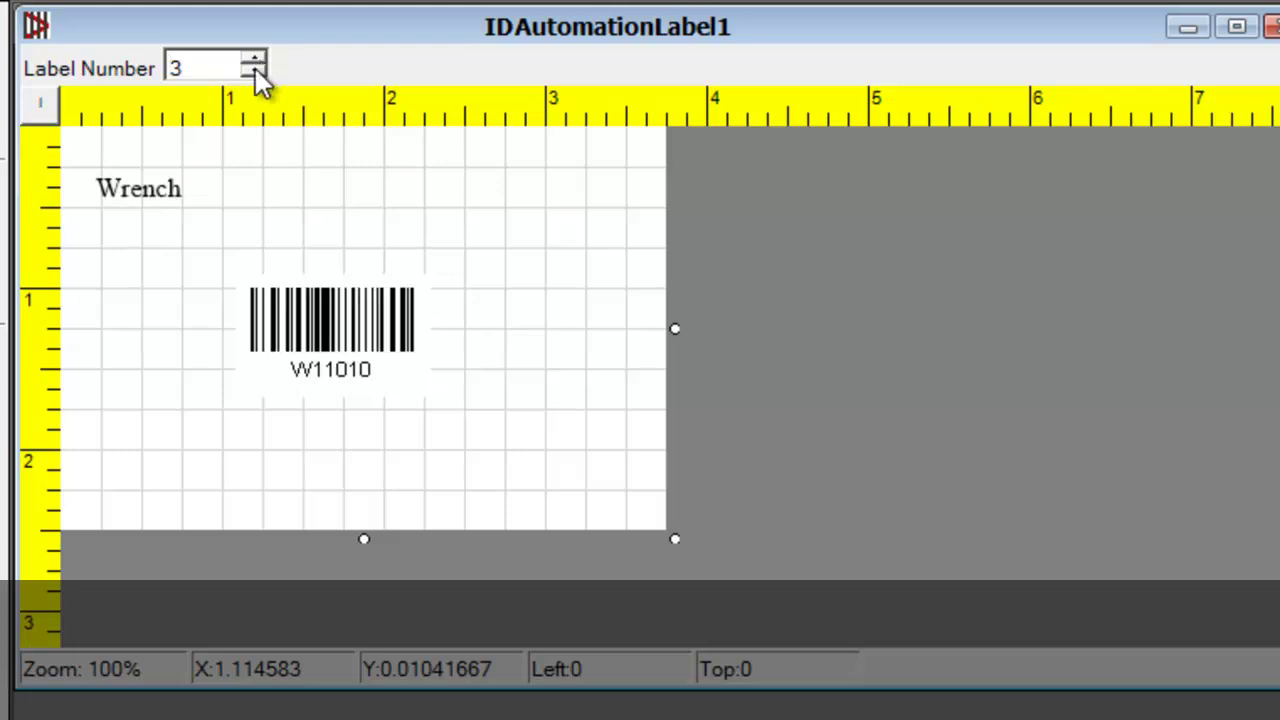
pyautogui.click(255, 72)
pyautogui.click(255, 72)
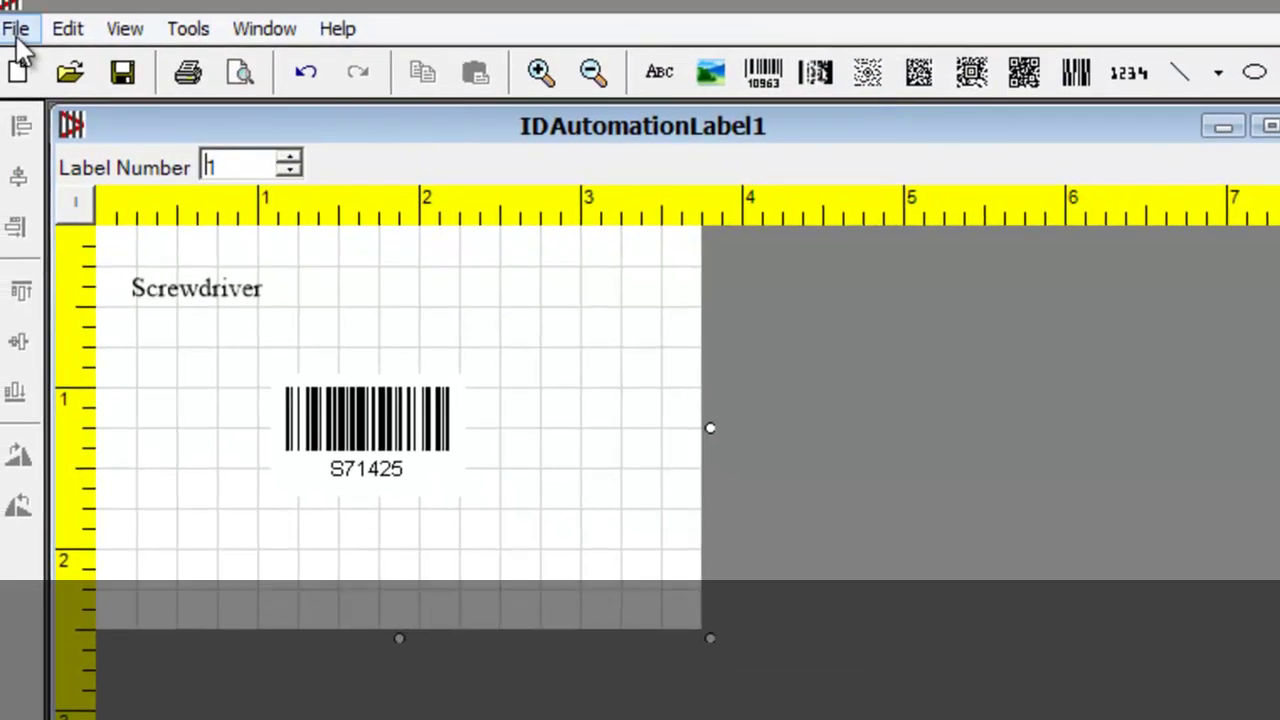
# - Open the print range settings for a print preview of the labels
pyautogui.click(16, 30)
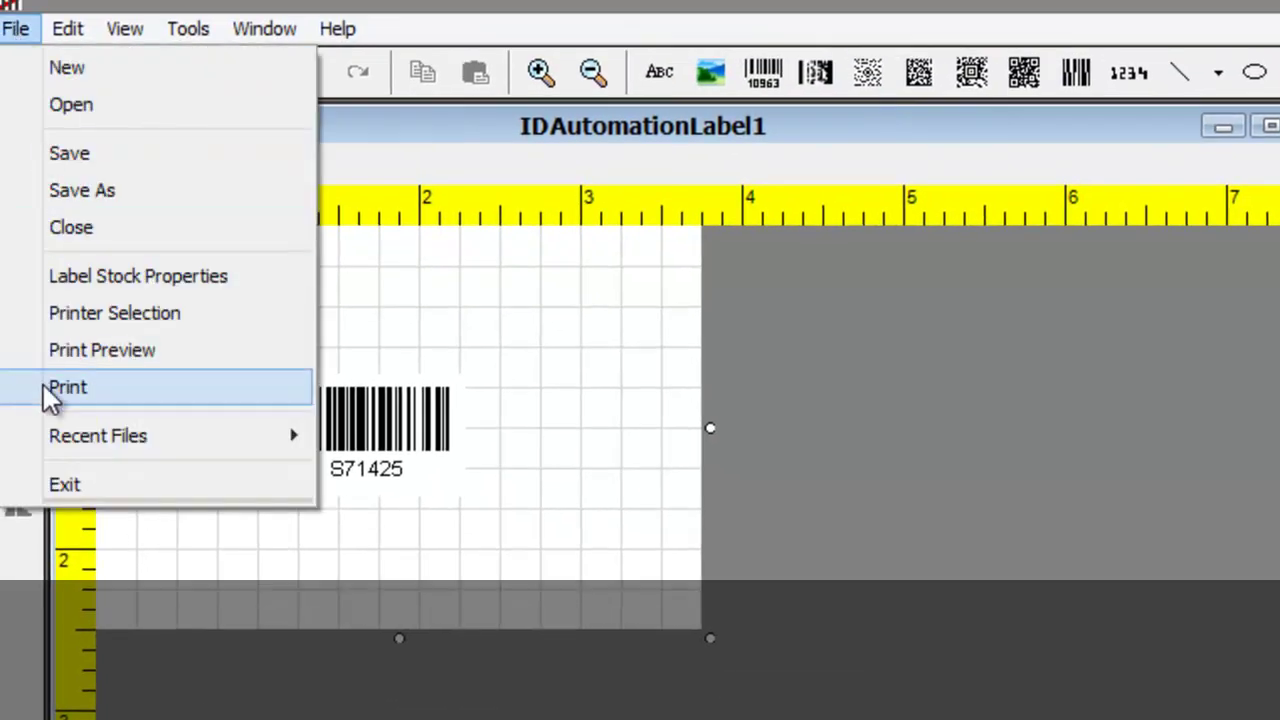
pyautogui.click(77, 353)
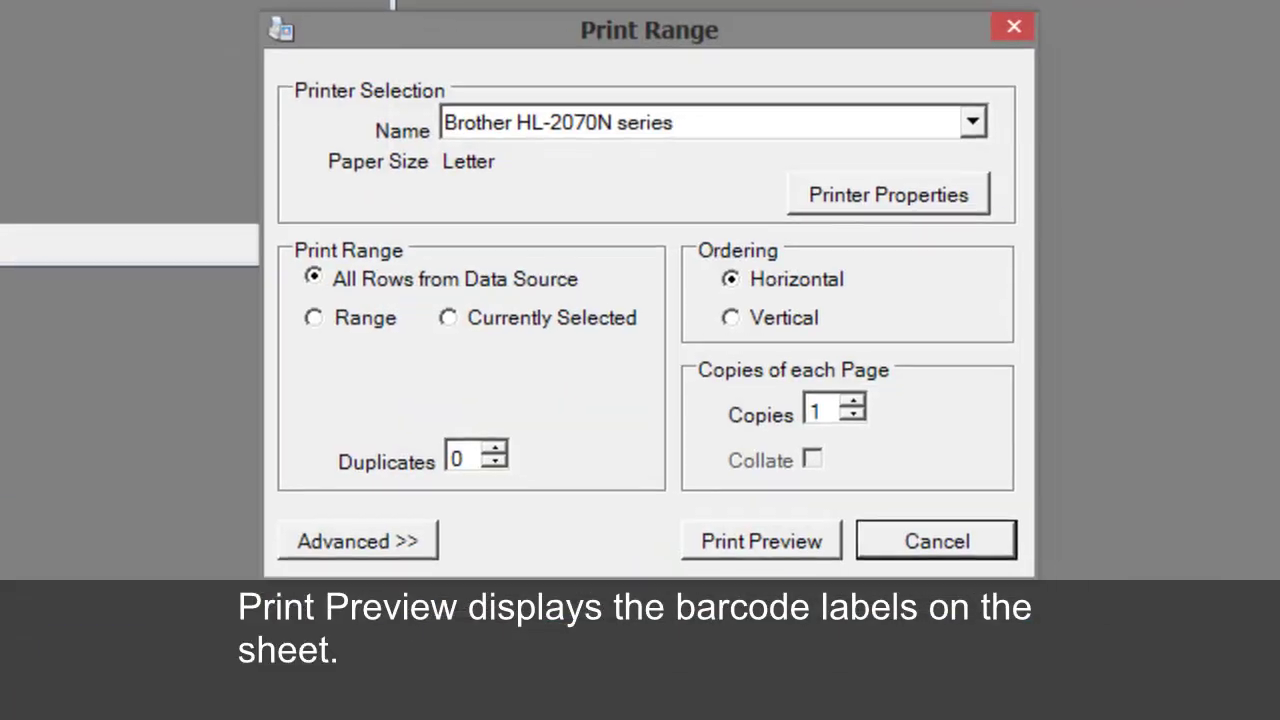